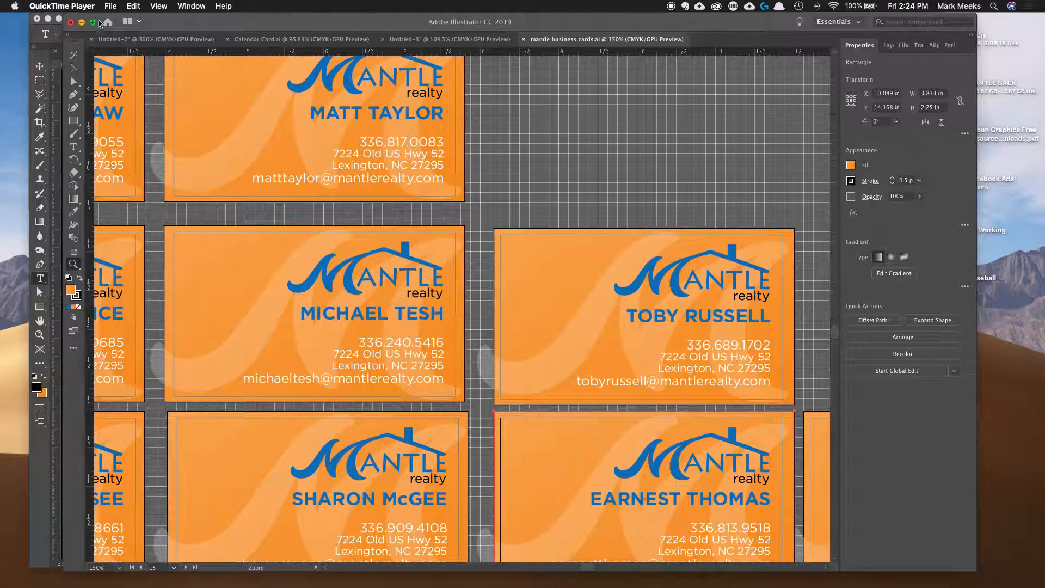
# Switch to Illustrator and place a text insertion point after the second letter of the agent's name on the artboard 11 business card
pyautogui.click(249, 26)
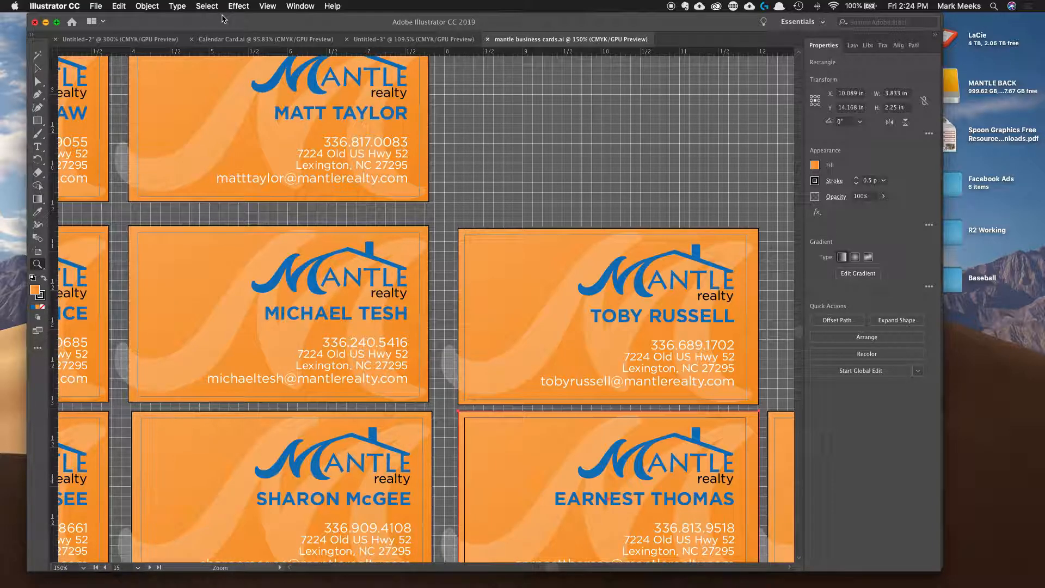
pyautogui.press('v')
pyautogui.click(38, 147)
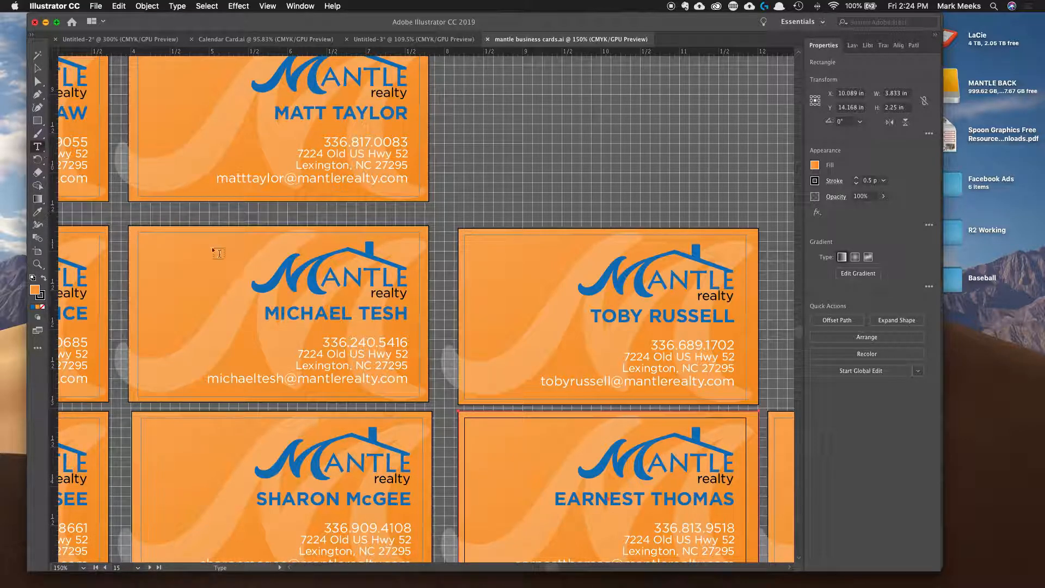
pyautogui.press('v')
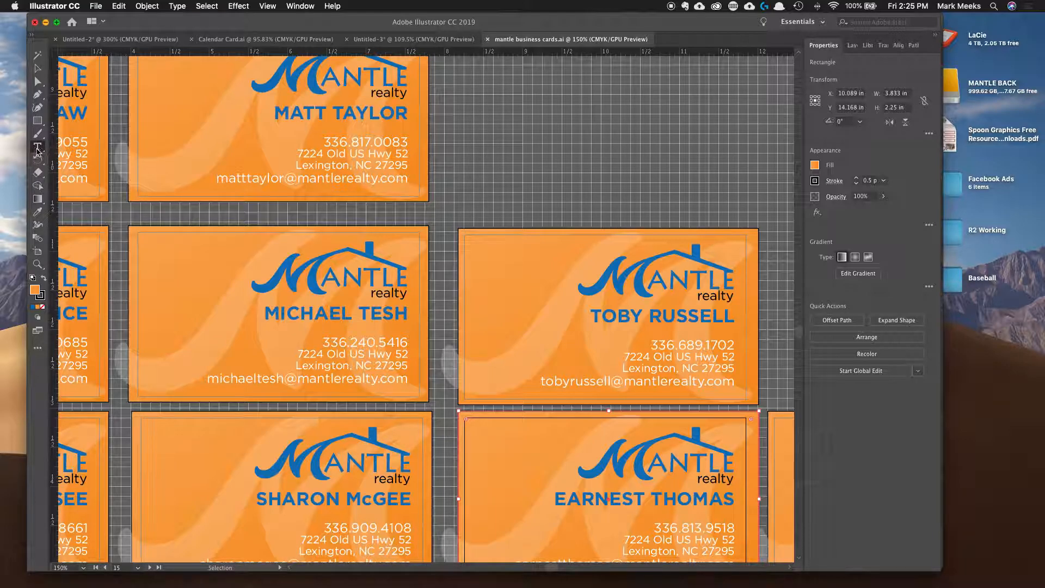
pyautogui.press('t')
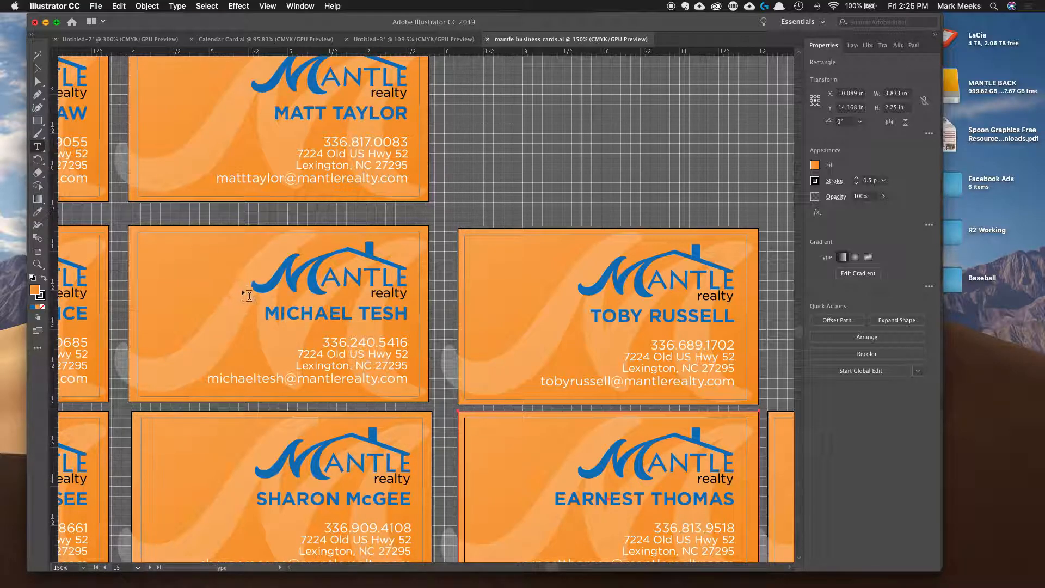
pyautogui.click(288, 317)
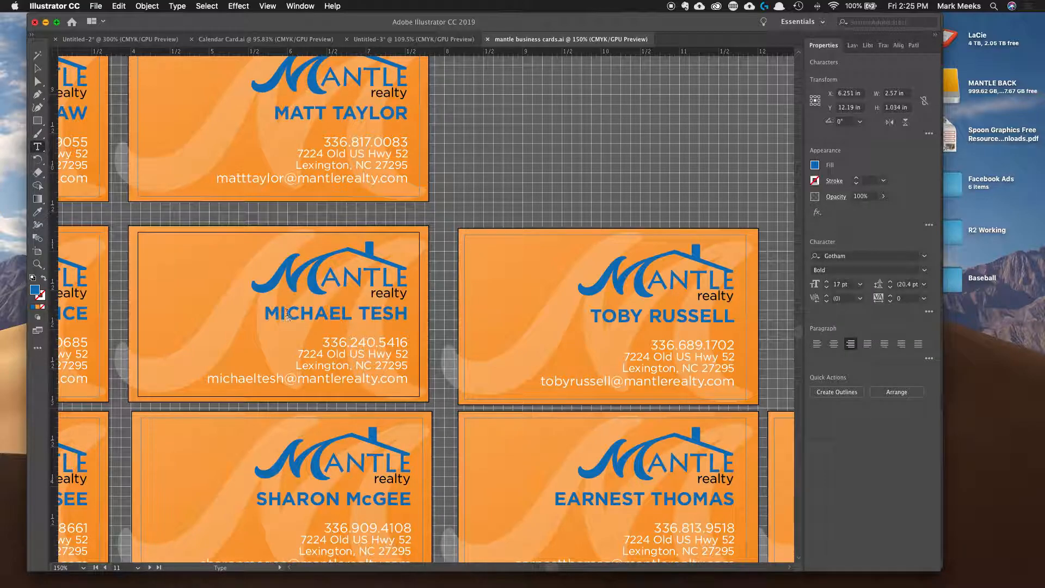
pyautogui.tripleClick(294, 317)
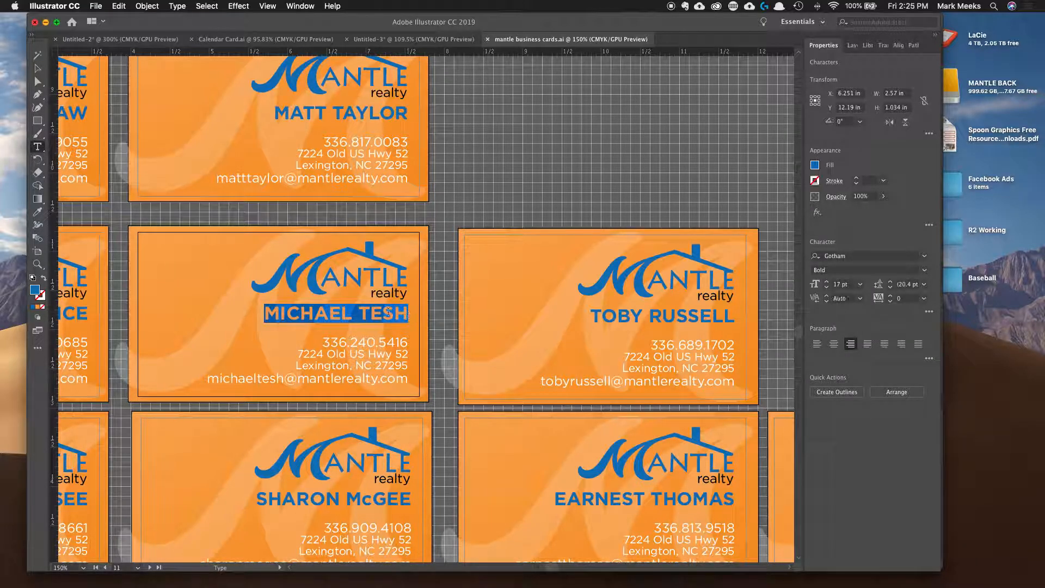
pyautogui.click(288, 314)
# Insert the letters AB inside the agent's name on the artboard 11 card, and delete them again
pyautogui.write('AB')
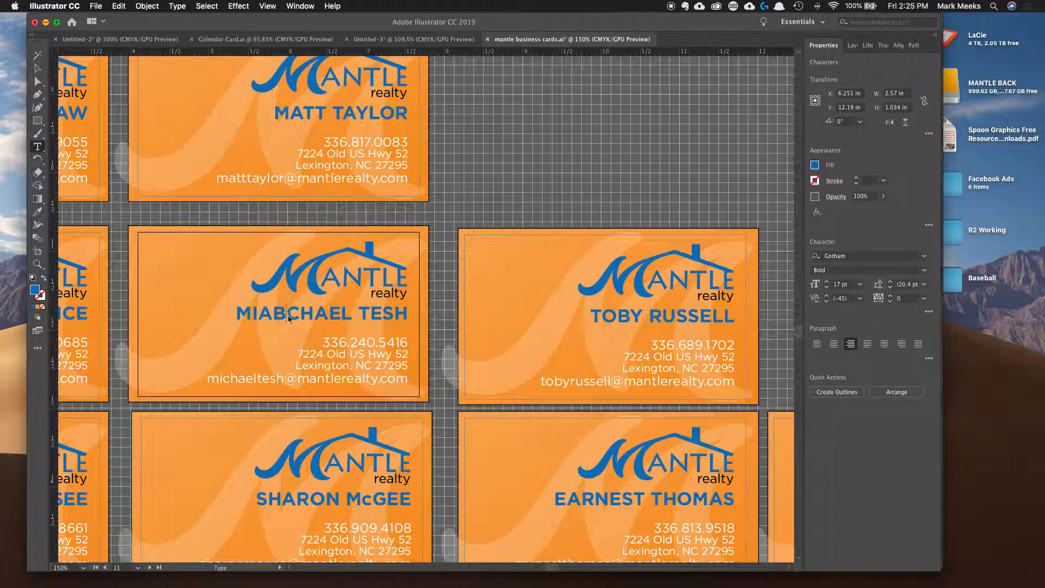
pyautogui.press('BackSpace')
pyautogui.press('BackSpace')
# Try lengthening the agent's name with a long run of lowercase a's, and delete all the added letters
pyautogui.write('aaaaaaaa')
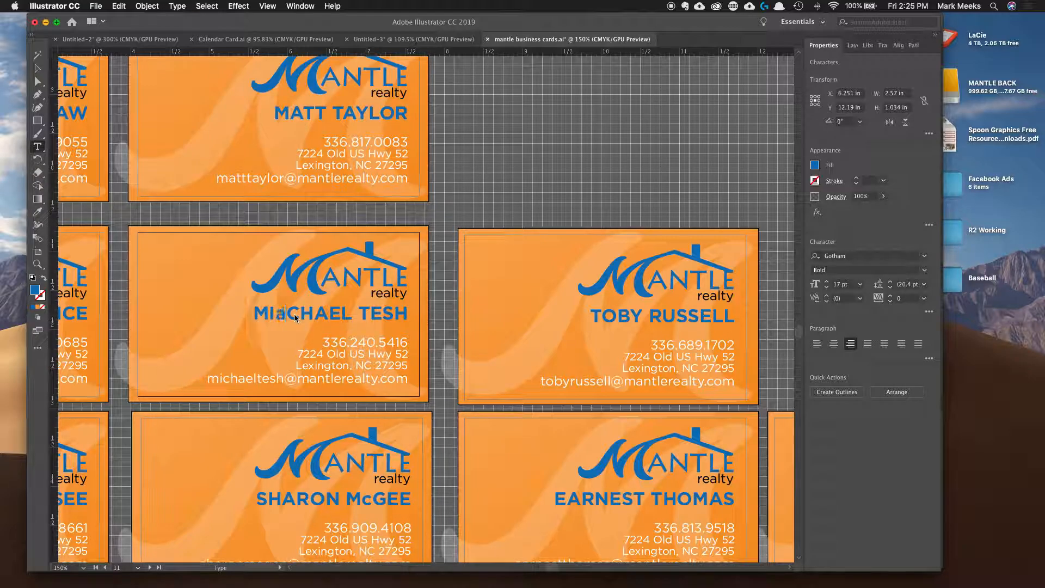
pyautogui.write('aaaaaaaa')
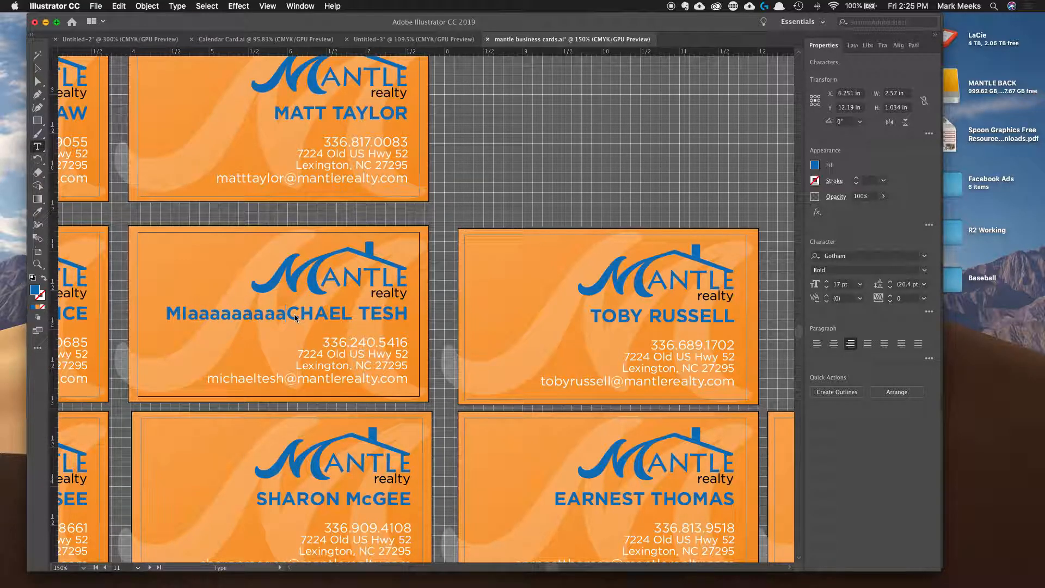
pyautogui.write('aaaaaa')
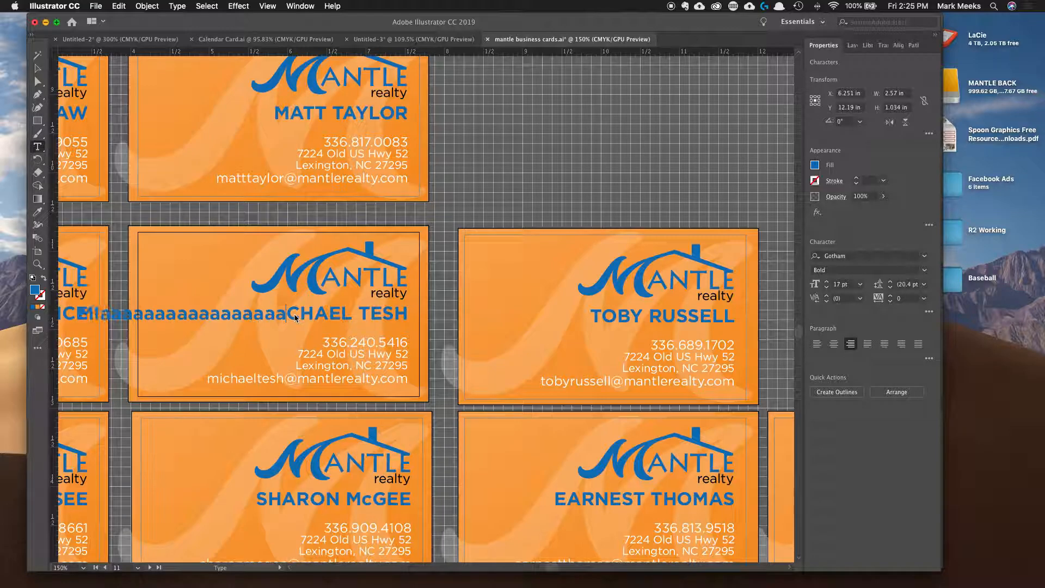
pyautogui.press('BackSpace')
pyautogui.press('BackSpace')
pyautogui.press('BackSpace')
pyautogui.press('BackSpace')
pyautogui.press('BackSpace')
pyautogui.press('BackSpace')
pyautogui.press('BackSpace')
pyautogui.press('BackSpace')
pyautogui.press('BackSpace')
pyautogui.press('BackSpace')
pyautogui.press('BackSpace')
pyautogui.press('BackSpace')
pyautogui.press('BackSpace')
pyautogui.press('BackSpace')
pyautogui.press('BackSpace')
pyautogui.press('BackSpace')
pyautogui.press('BackSpace')
pyautogui.press('BackSpace')
pyautogui.press('BackSpace')
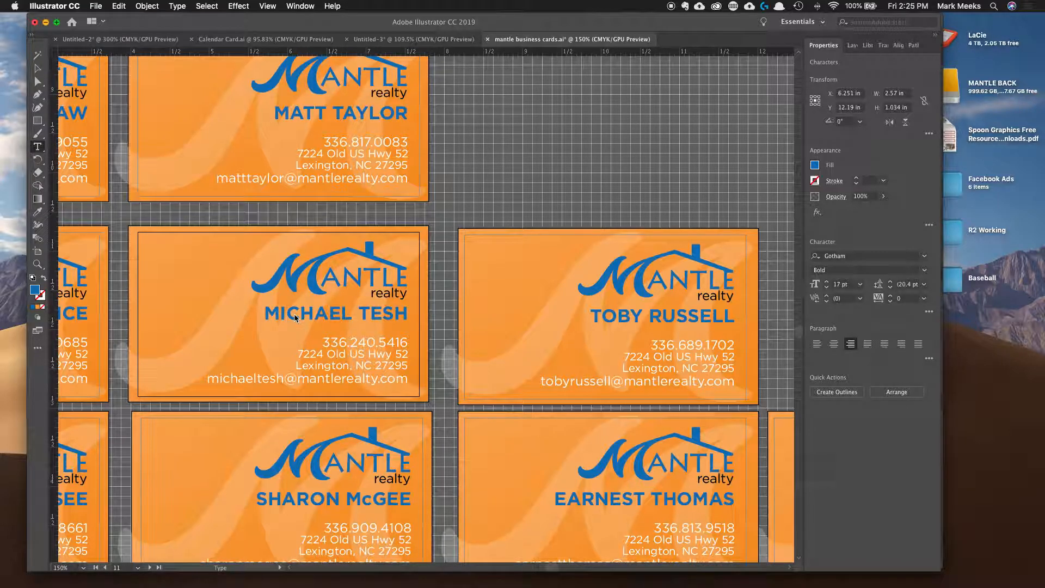
# Finish editing the name, place the insertion point in the card's phone number line, and leave text editing with nothing selected
pyautogui.click(38, 68)
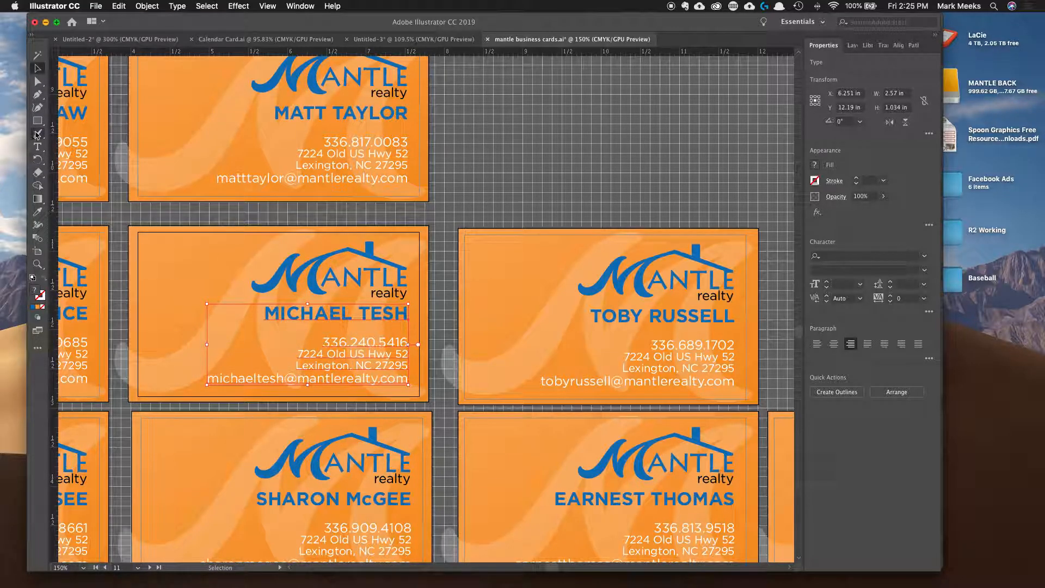
pyautogui.click(38, 147)
pyautogui.click(324, 345)
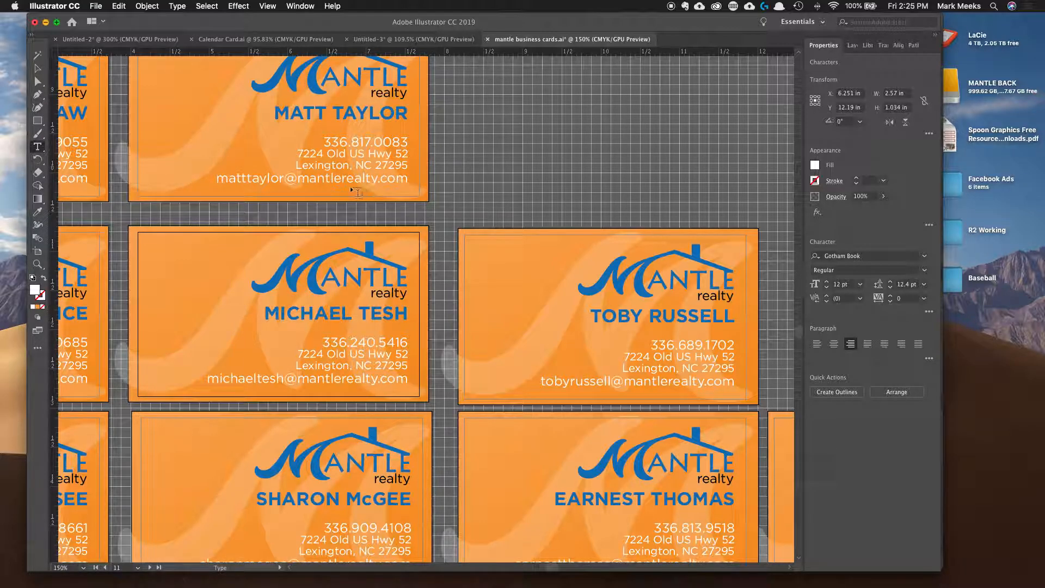
pyautogui.click(38, 68)
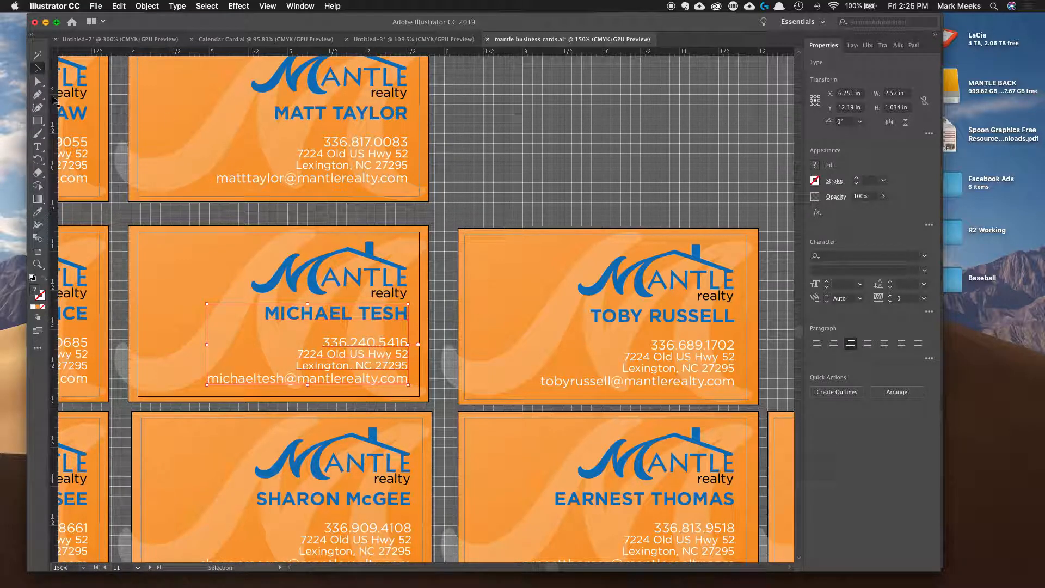
pyautogui.click(471, 144)
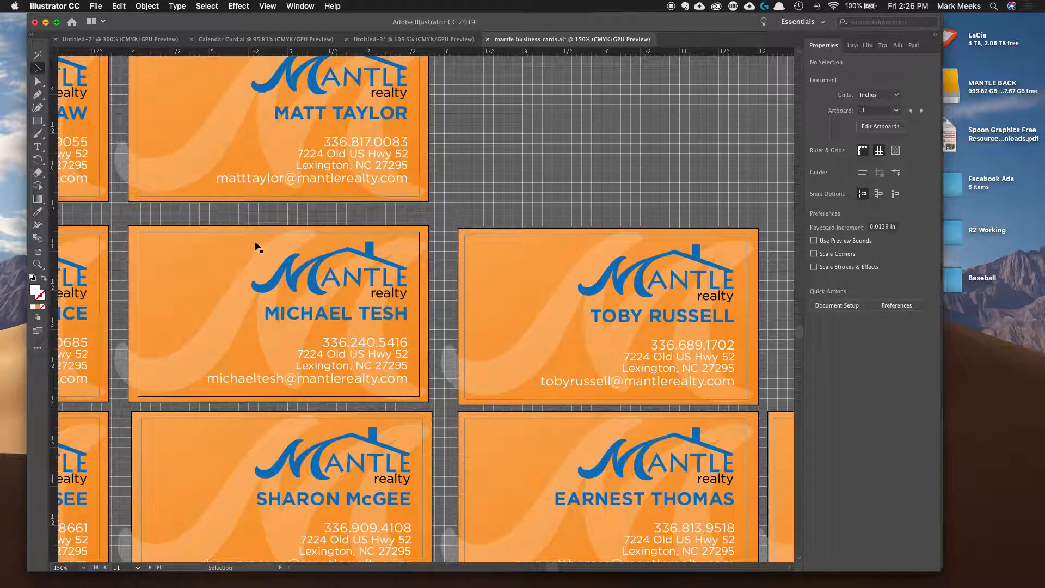
# Move the Illustrator window aside, switch to Photoshop, and place the insertion point after the agent's name on the MT Buyer flyer
pyautogui.moveTo(131, 29); pyautogui.dragTo(166, 35)
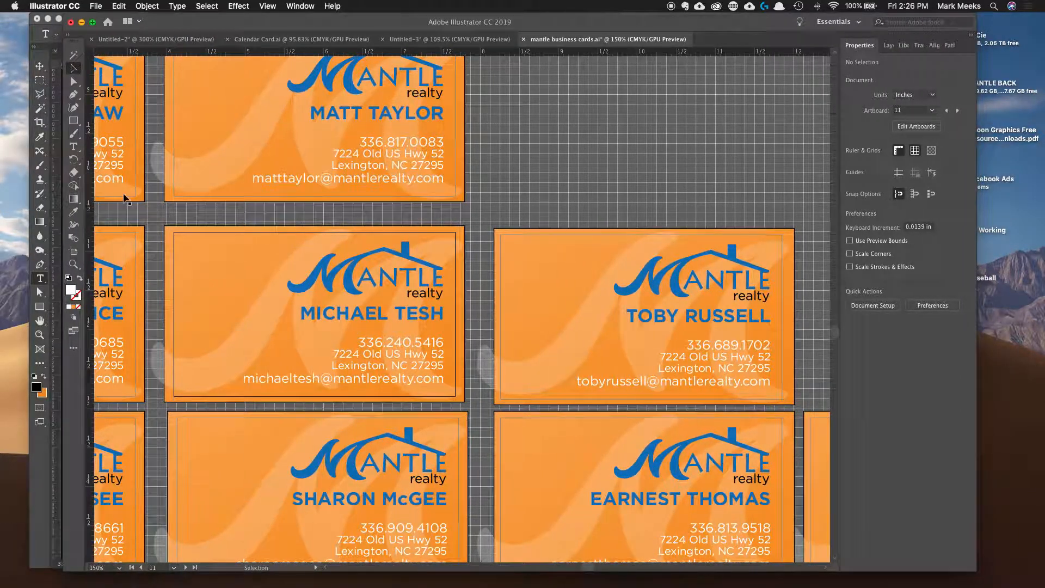
pyautogui.click(35, 482)
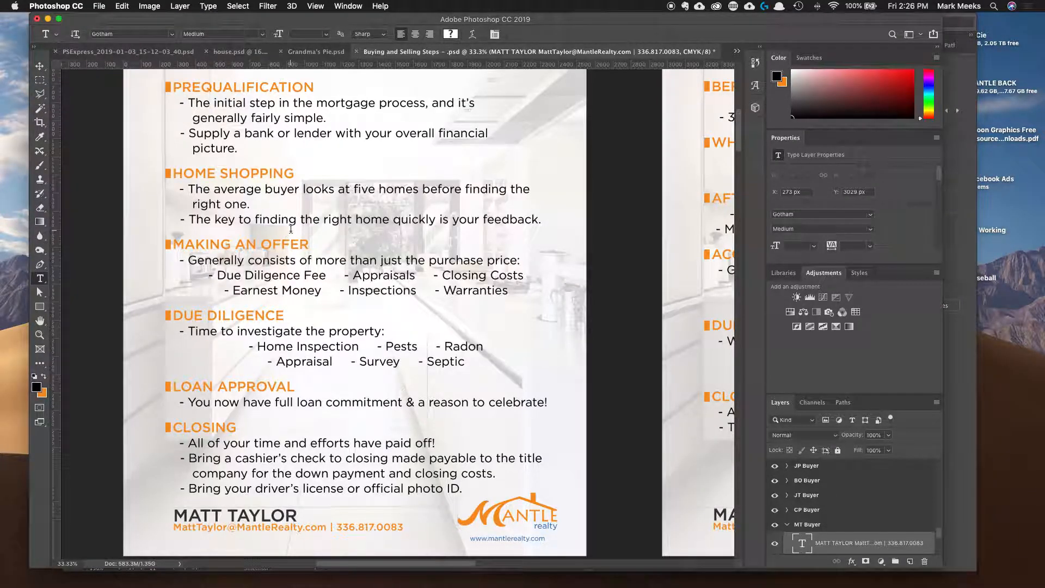
pyautogui.scroll(3, 291, 228)
pyautogui.scroll(-5, 291, 229)
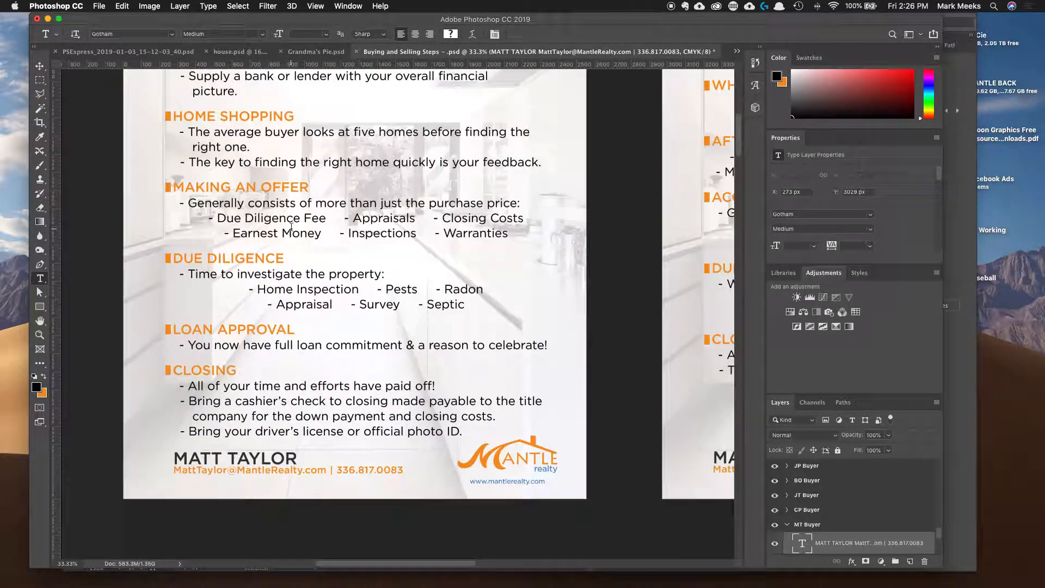
pyautogui.scroll(-2, 291, 227)
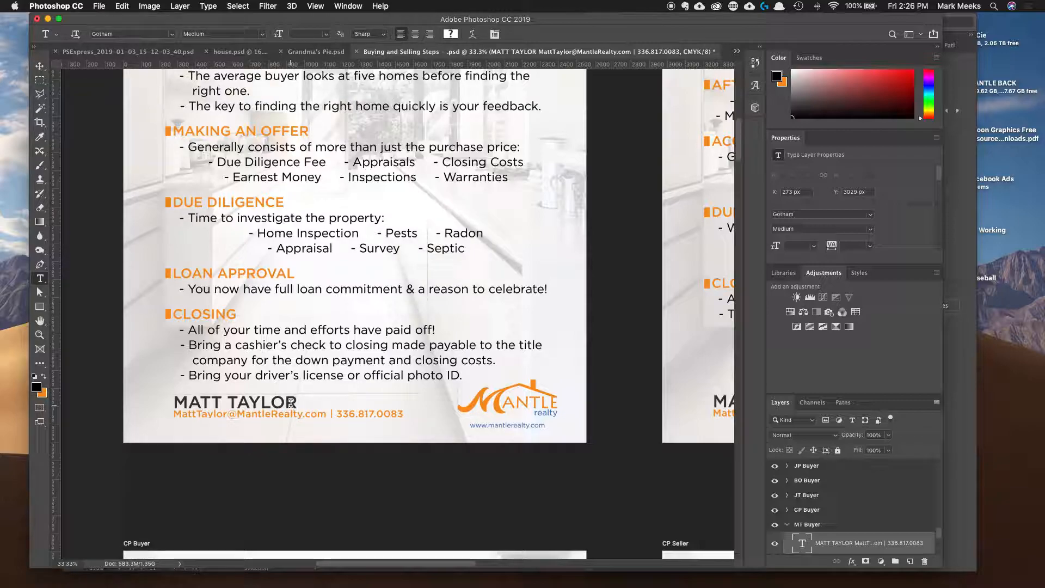
pyautogui.click(290, 404)
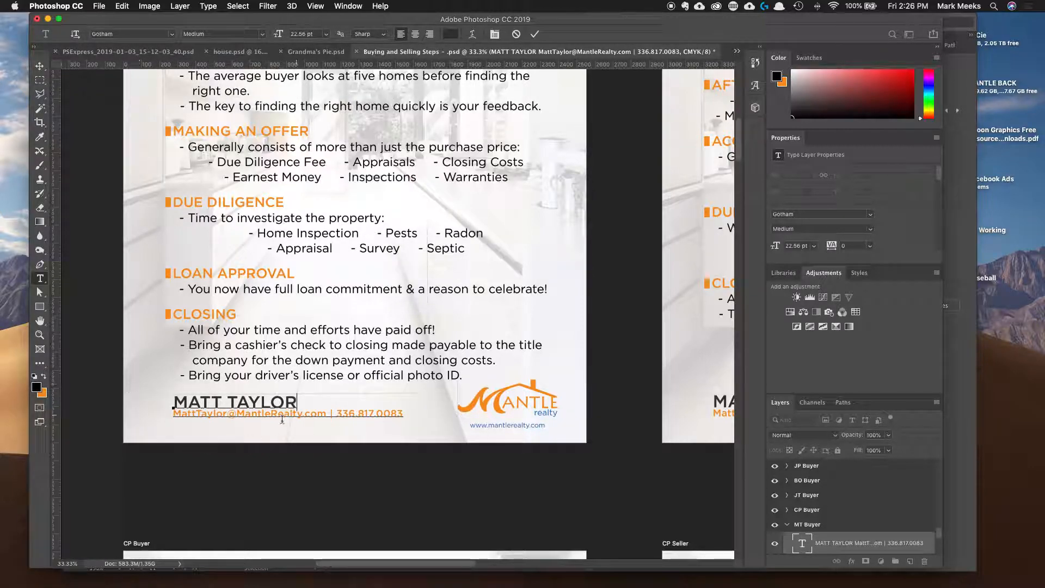
# Try extending the agent's name on the MT Buyer flyer with a long run of a's, delete them, and commit the text edit
pyautogui.write('aaaaaaaaaaaaaa')
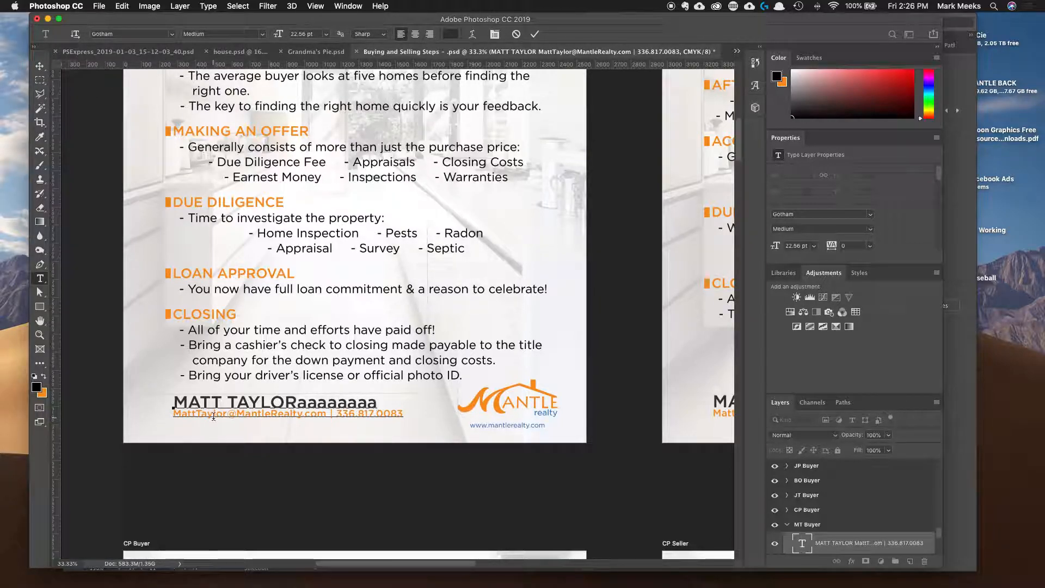
pyautogui.write('aaaaaaaaaaaaaaaaaaa')
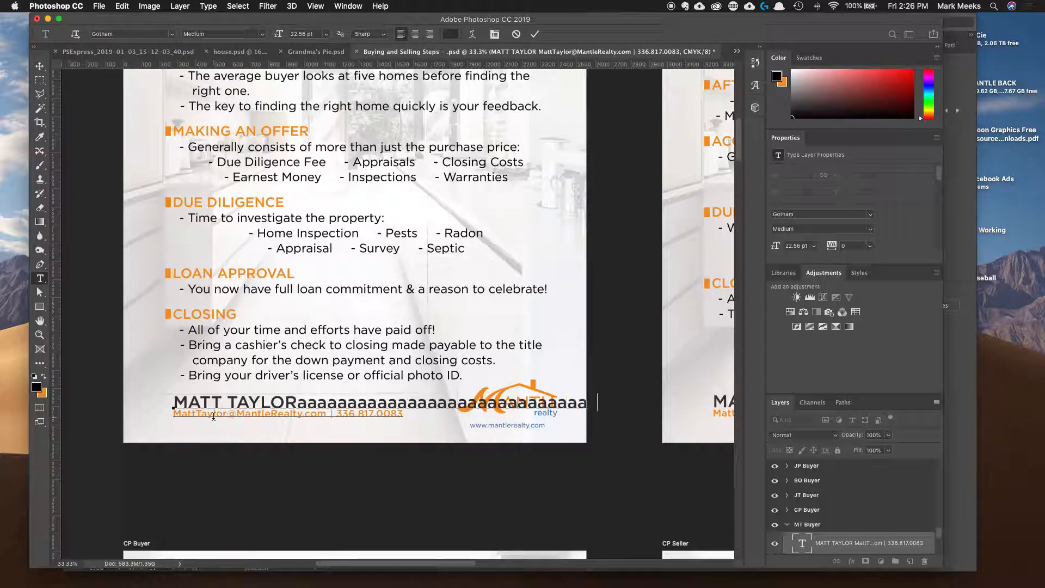
pyautogui.press('BackSpace')
pyautogui.press('BackSpace')
pyautogui.press('BackSpace')
pyautogui.press('BackSpace')
pyautogui.press('BackSpace')
pyautogui.press('BackSpace')
pyautogui.press('BackSpace')
pyautogui.press('BackSpace')
pyautogui.press('BackSpace')
pyautogui.press('BackSpace')
pyautogui.press('BackSpace')
pyautogui.press('BackSpace')
pyautogui.press('BackSpace')
pyautogui.press('BackSpace')
pyautogui.press('BackSpace')
pyautogui.press('BackSpace')
pyautogui.press('BackSpace')
pyautogui.press('BackSpace')
pyautogui.press('BackSpace')
pyautogui.press('BackSpace')
pyautogui.press('BackSpace')
pyautogui.press('BackSpace')
pyautogui.press('BackSpace')
pyautogui.press('BackSpace')
pyautogui.press('BackSpace')
pyautogui.press('BackSpace')
pyautogui.press('BackSpace')
pyautogui.press('BackSpace')
pyautogui.press('BackSpace')
pyautogui.press('BackSpace')
pyautogui.press('BackSpace')
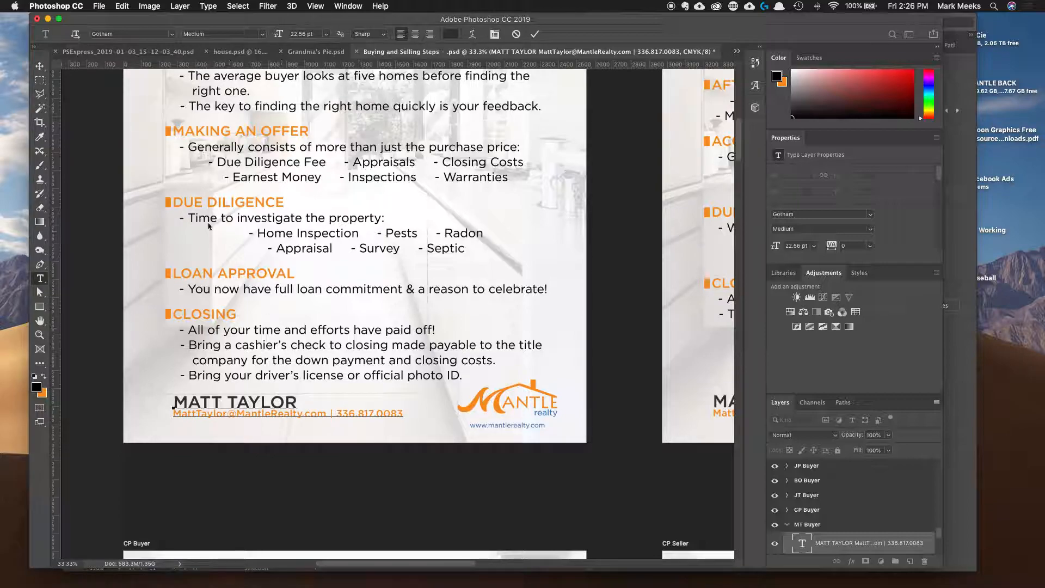
pyautogui.click(535, 35)
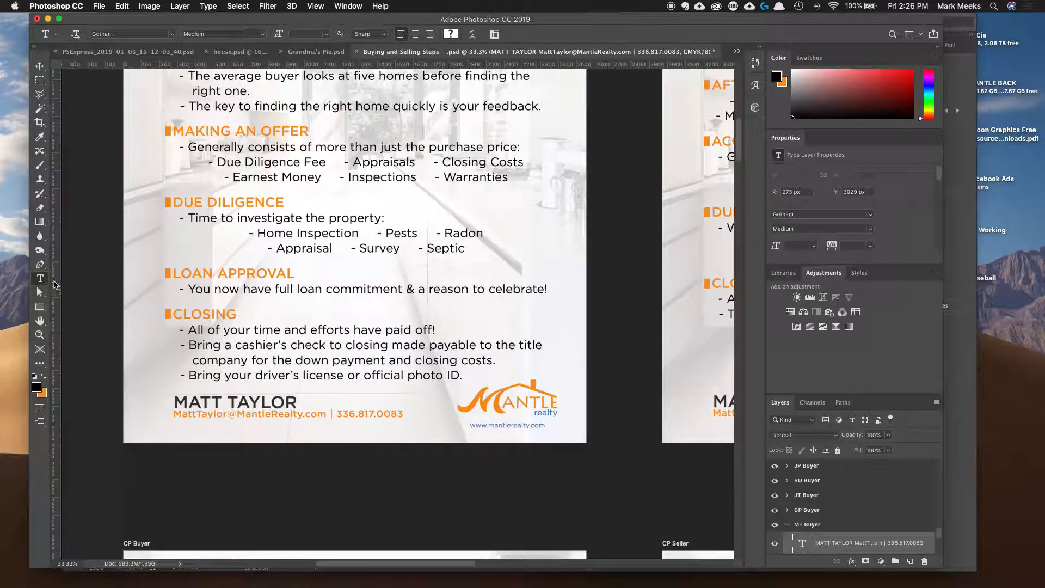
# Try adding a's after "celebrate" in the Loan Approval line of the flyer's body text, and restore the original word
pyautogui.click(220, 315)
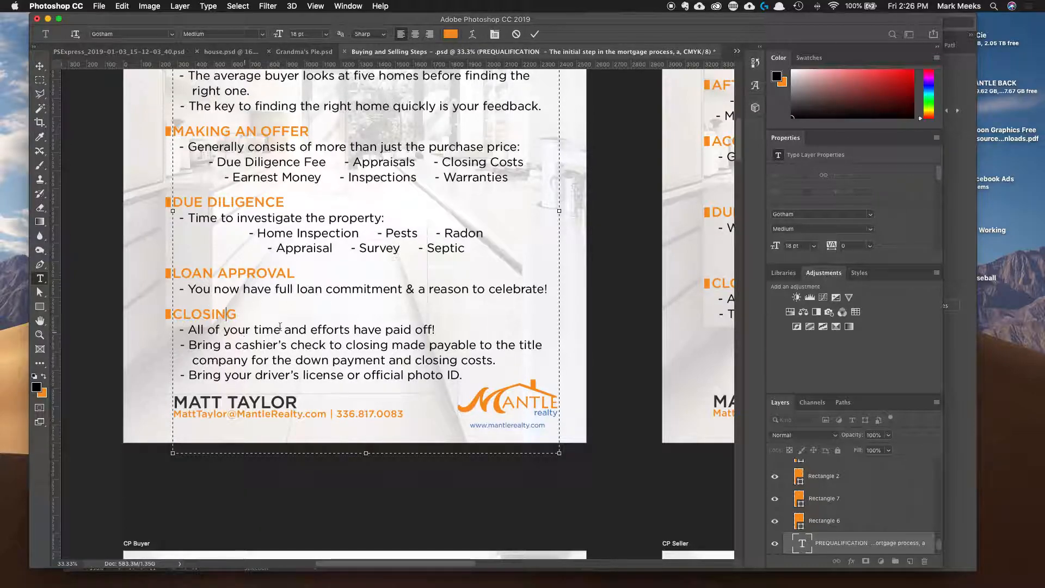
pyautogui.scroll(5, 239, 240)
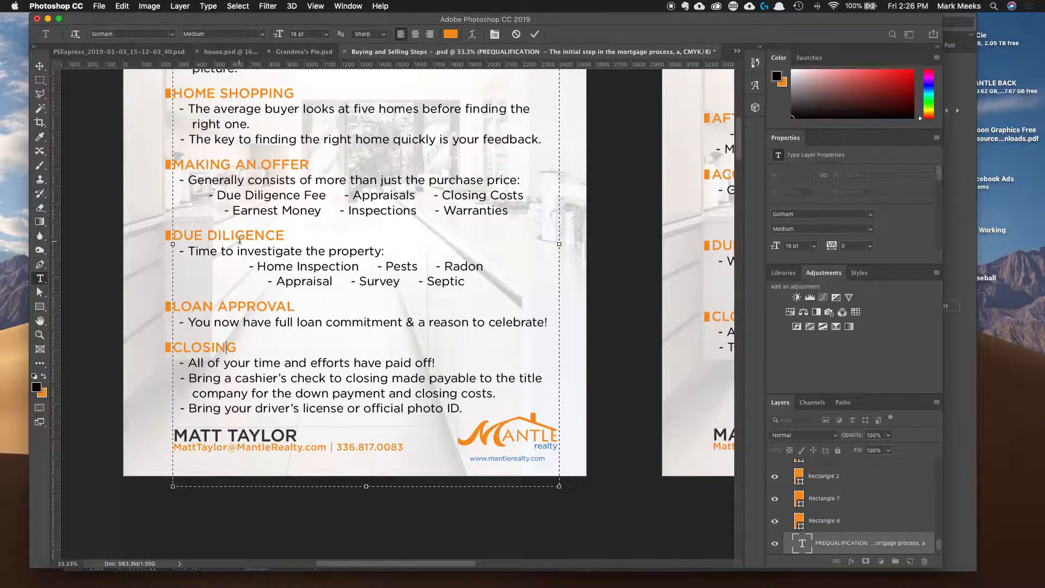
pyautogui.scroll(-5, 240, 240)
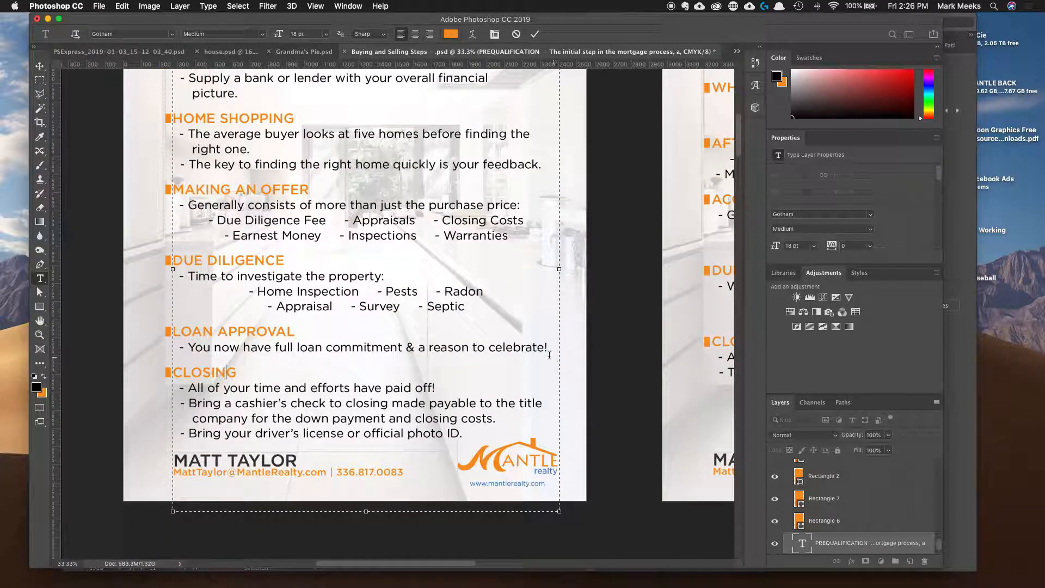
pyautogui.click(544, 347)
pyautogui.write('aaaaaaa')
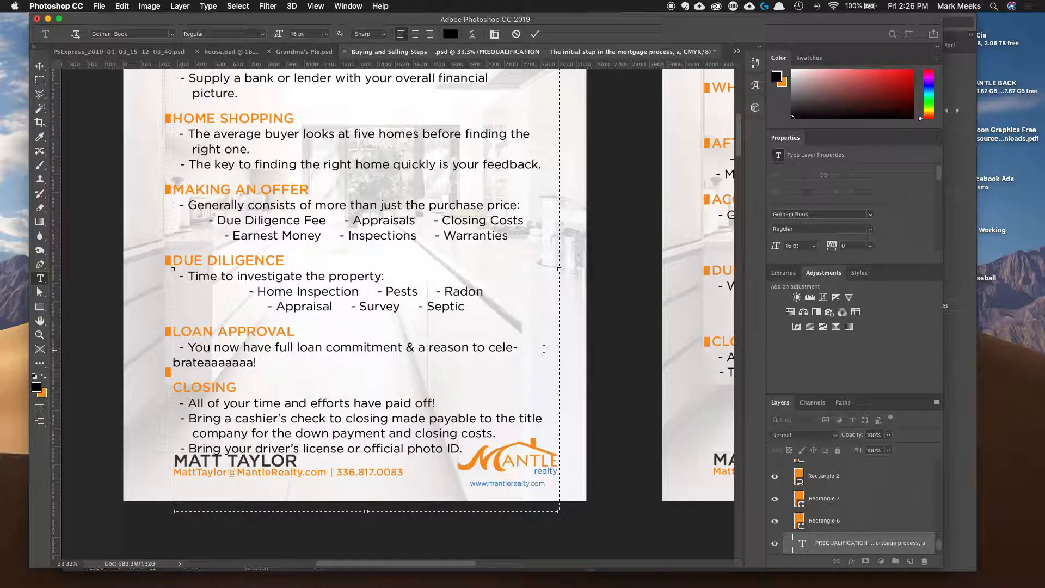
pyautogui.press('BackSpace')
pyautogui.press('BackSpace')
pyautogui.press('BackSpace')
pyautogui.press('BackSpace')
pyautogui.press('BackSpace')
pyautogui.press('BackSpace')
pyautogui.press('BackSpace')
pyautogui.press('BackSpace')
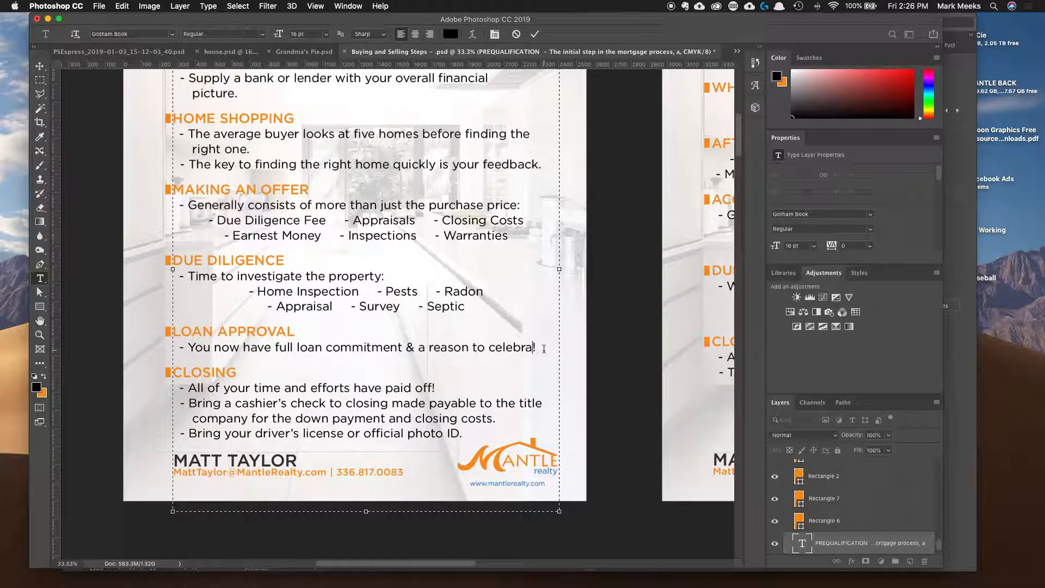
pyautogui.press('BackSpace')
pyautogui.write('ate')
# Try narrowing the body text box to about 1779 px wide, widen it again, and discard the text edits
pyautogui.moveTo(561, 270); pyautogui.dragTo(498, 270)
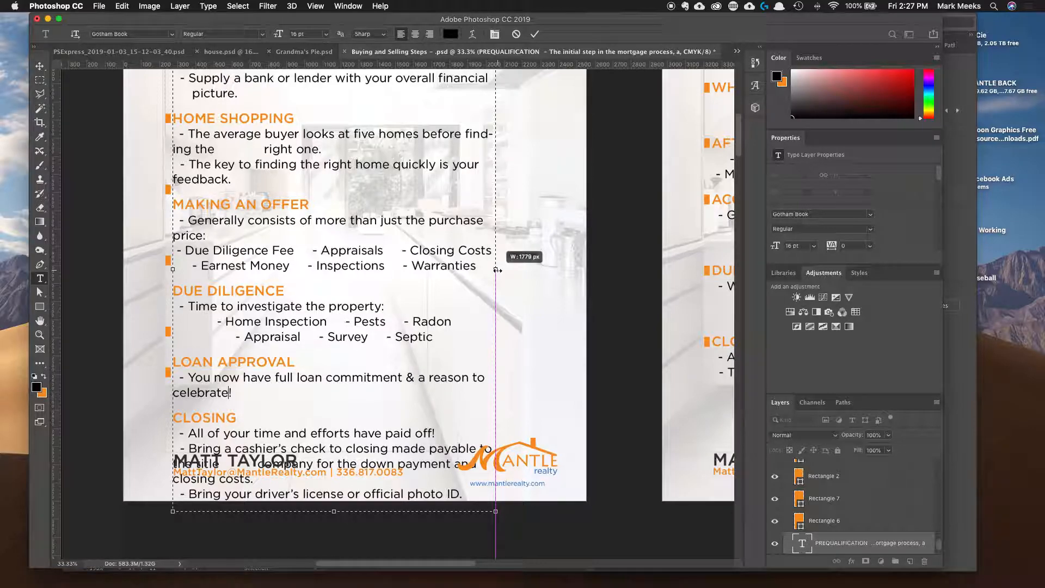
pyautogui.moveTo(498, 270); pyautogui.dragTo(549, 269)
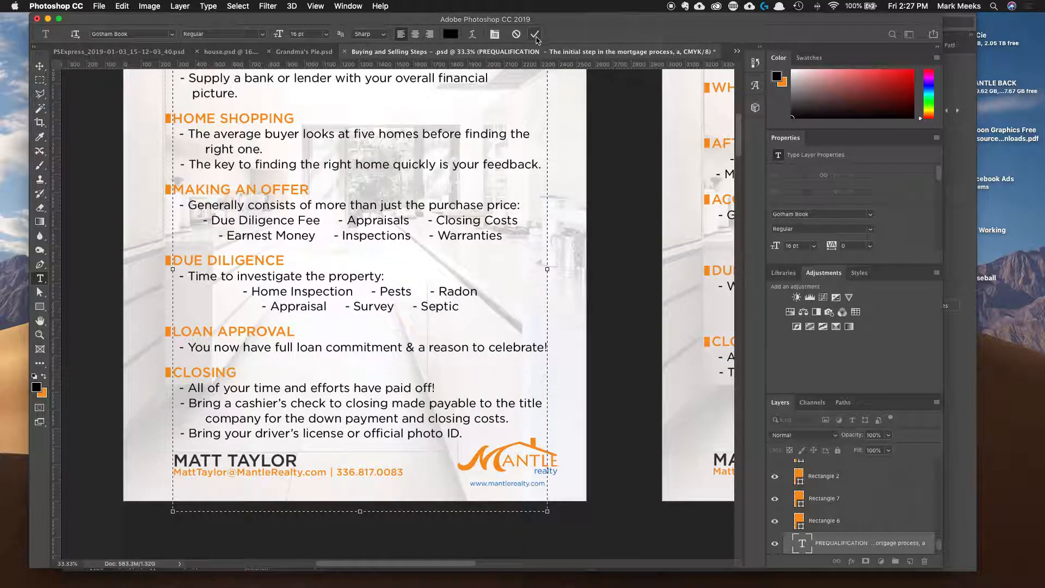
pyautogui.click(517, 35)
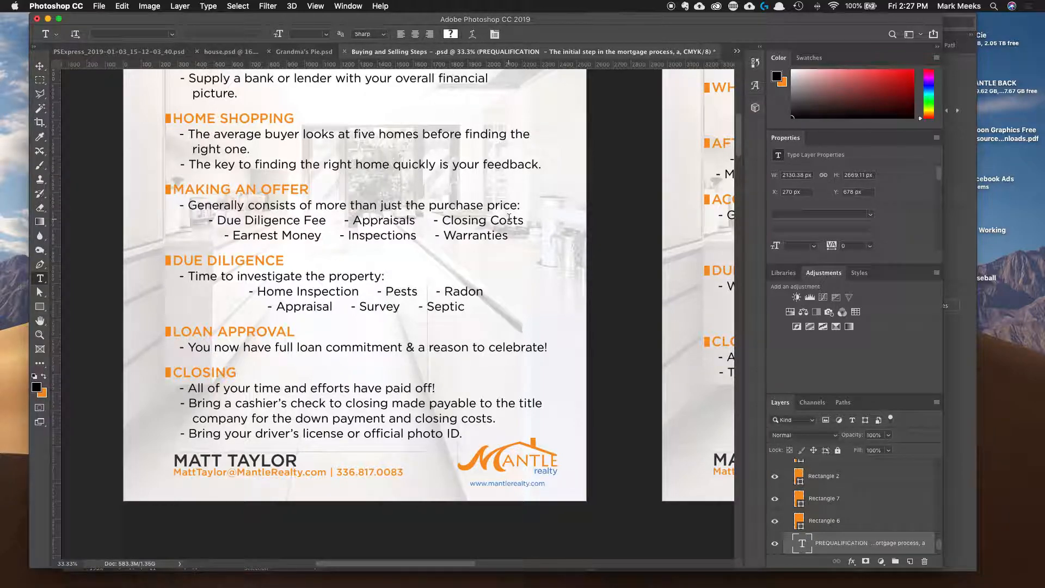
# Examine the layout of the buyer and seller flyer artboards at 12.5% zoom
pyautogui.click(40, 335)
pyautogui.keyDown('alt'); pyautogui.click(346, 372); pyautogui.keyUp('alt')
pyautogui.keyDown('alt'); pyautogui.click(347, 372); pyautogui.keyUp('alt')
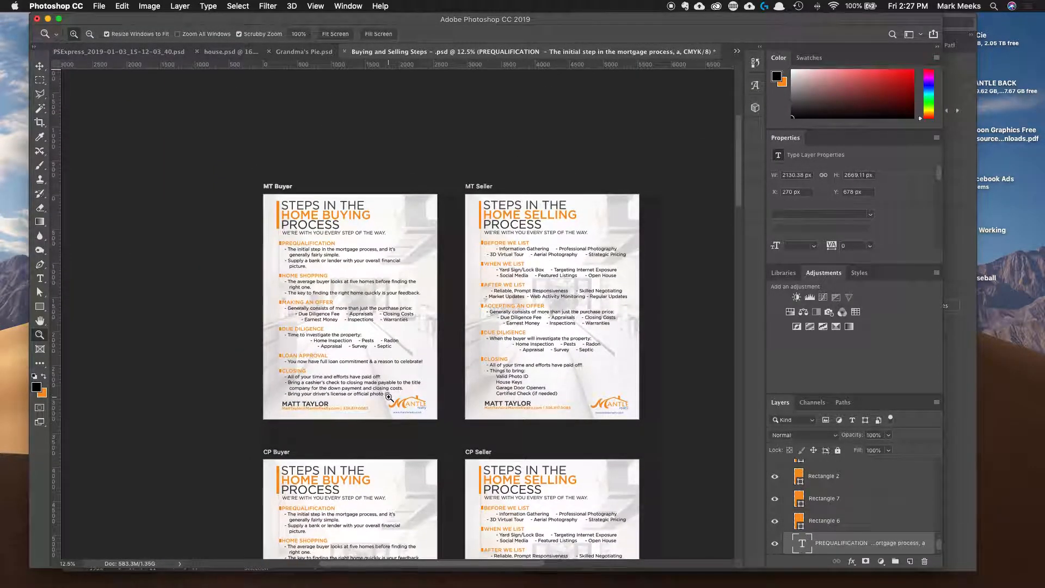
pyautogui.scroll(-4, 381, 391)
pyautogui.scroll(-2, 297, 385)
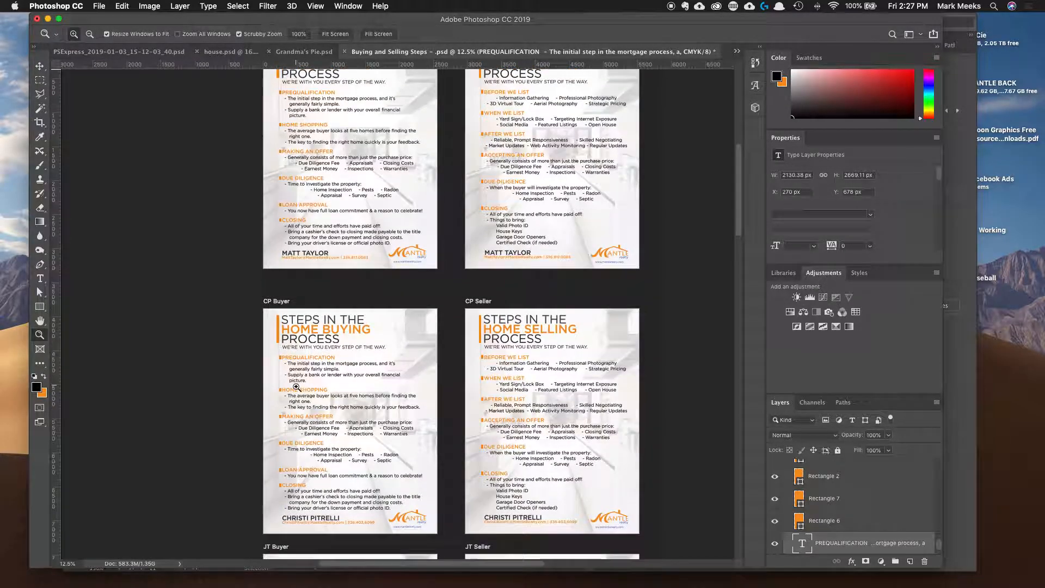
pyautogui.scroll(3, 390, 445)
pyautogui.scroll(1, 391, 445)
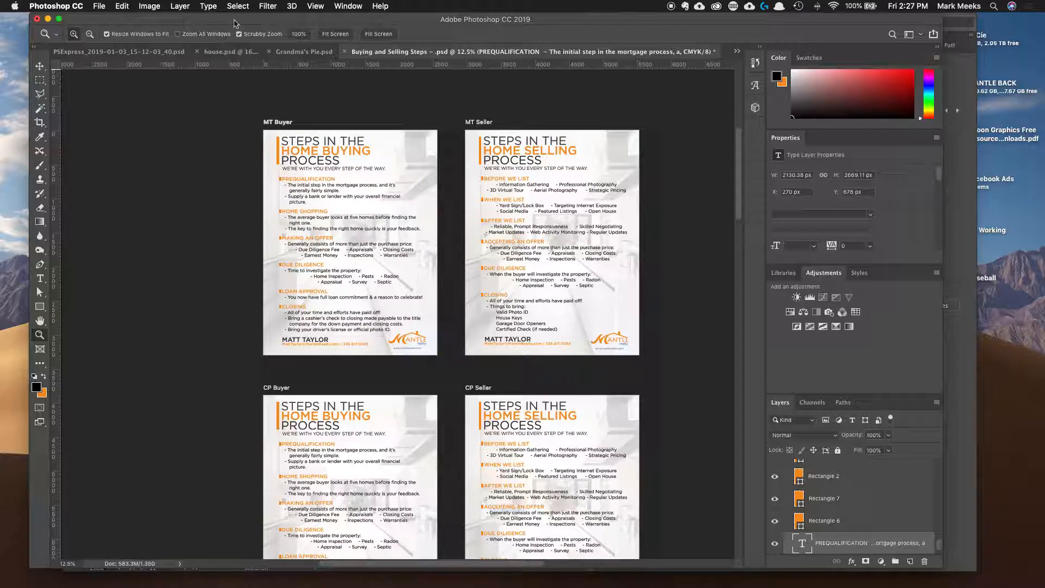
# Switch to the mantle business cards document in Illustrator and examine the layout of its card artboards at 66.67% zoom
pyautogui.moveTo(235, 24); pyautogui.dragTo(228, 72)
pyautogui.click(251, 33)
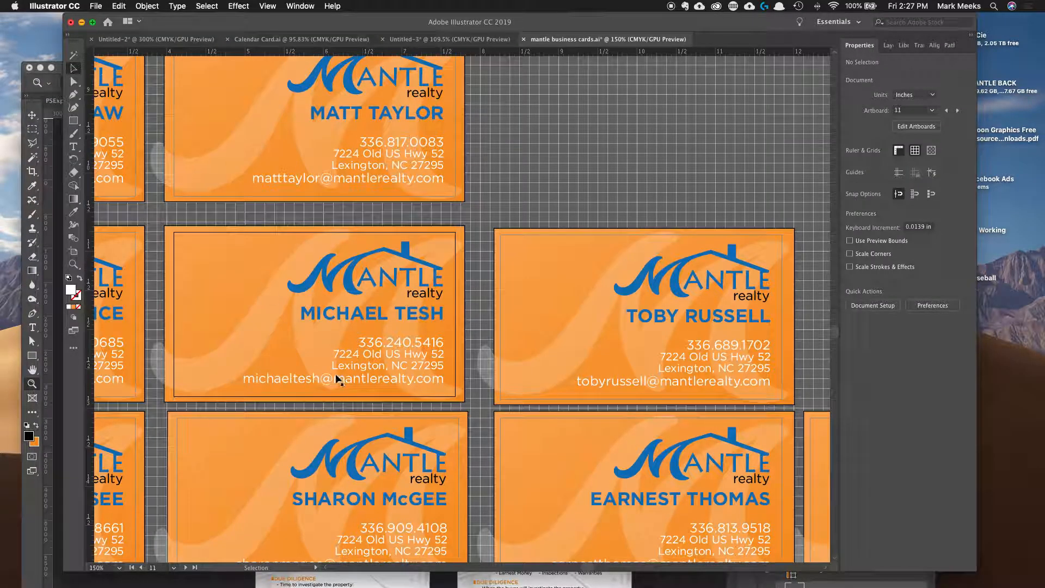
pyautogui.click(73, 264)
pyautogui.keyDown('alt'); pyautogui.click(361, 315); pyautogui.keyUp('alt')
pyautogui.keyDown('alt'); pyautogui.click(361, 316); pyautogui.keyUp('alt')
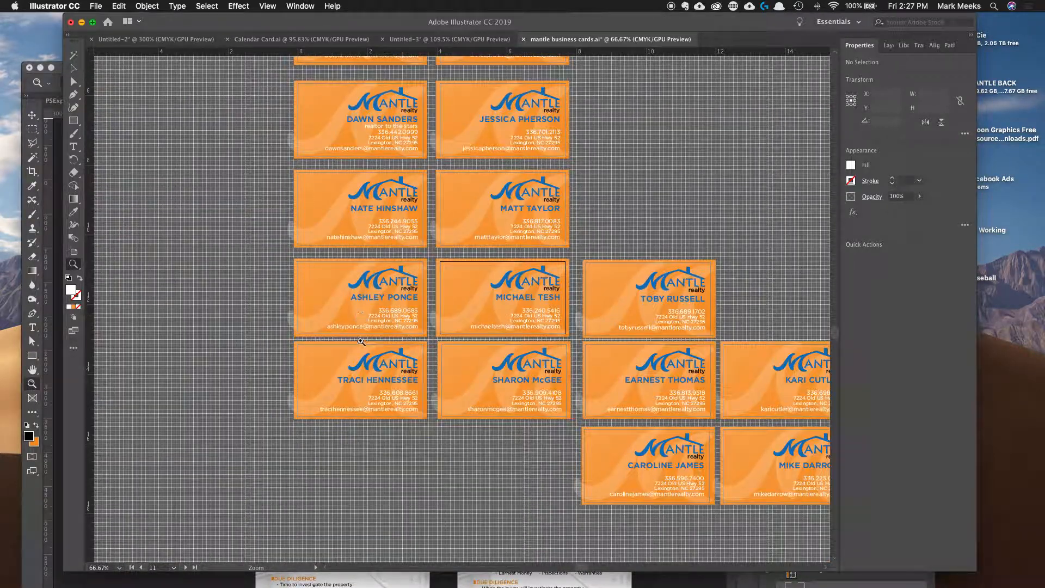
pyautogui.hscroll(2, 587, 572)
pyautogui.moveTo(587, 572); pyautogui.dragTo(592, 572)
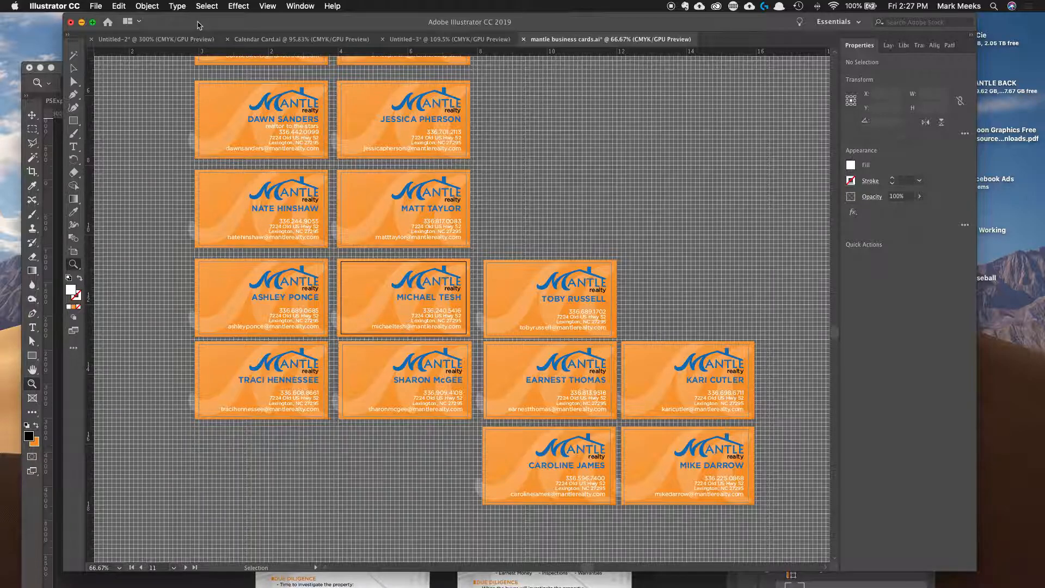
# Return to Photoshop, review the Artboards to Files export settings and destination folder for the flyers, and close the dialog
pyautogui.moveTo(198, 26); pyautogui.dragTo(206, 25)
pyautogui.click(68, 71)
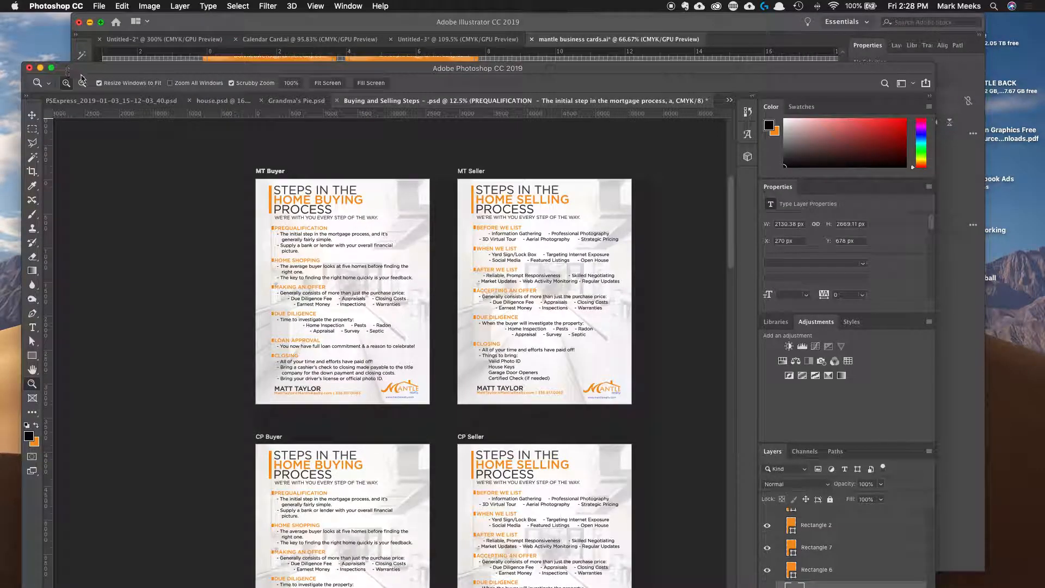
pyautogui.moveTo(199, 70); pyautogui.dragTo(206, 22)
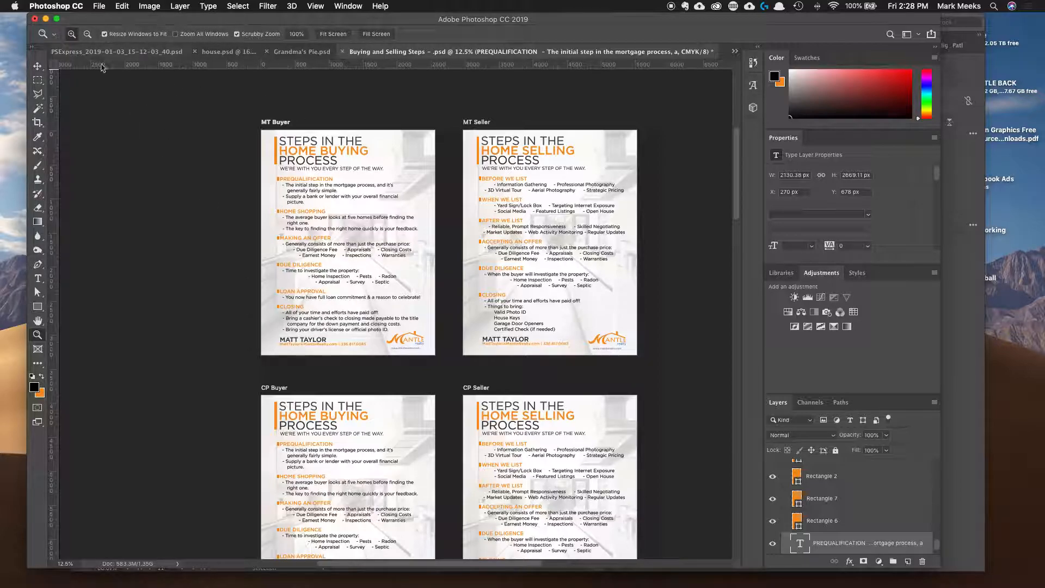
pyautogui.click(99, 6)
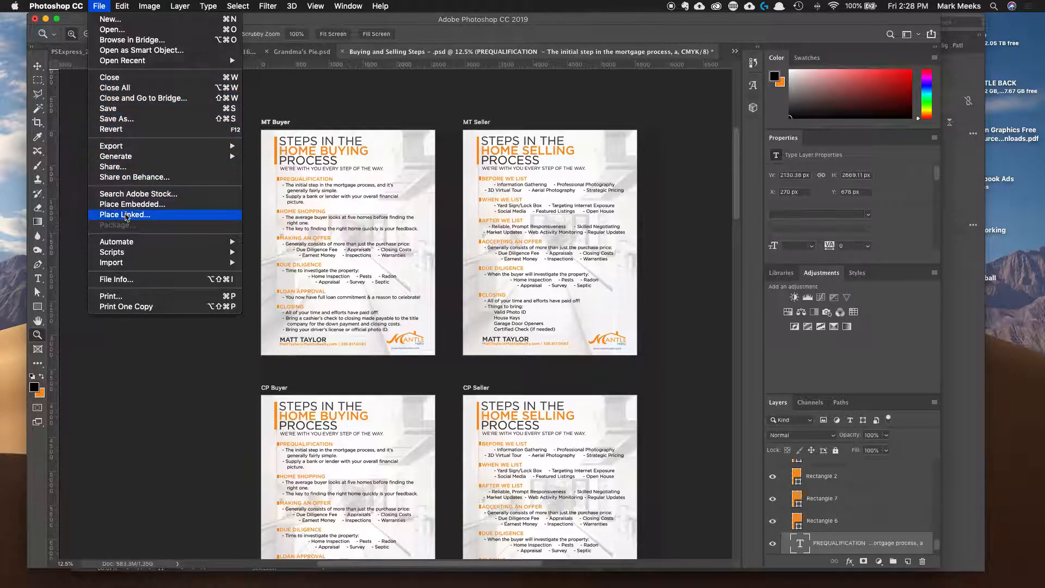
pyautogui.moveTo(114, 149)
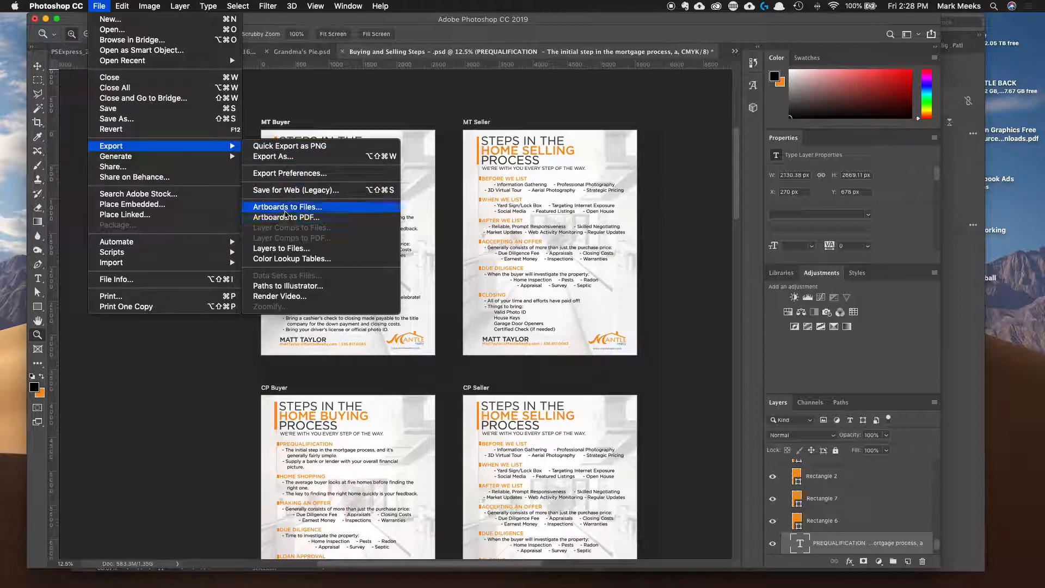
pyautogui.click(286, 208)
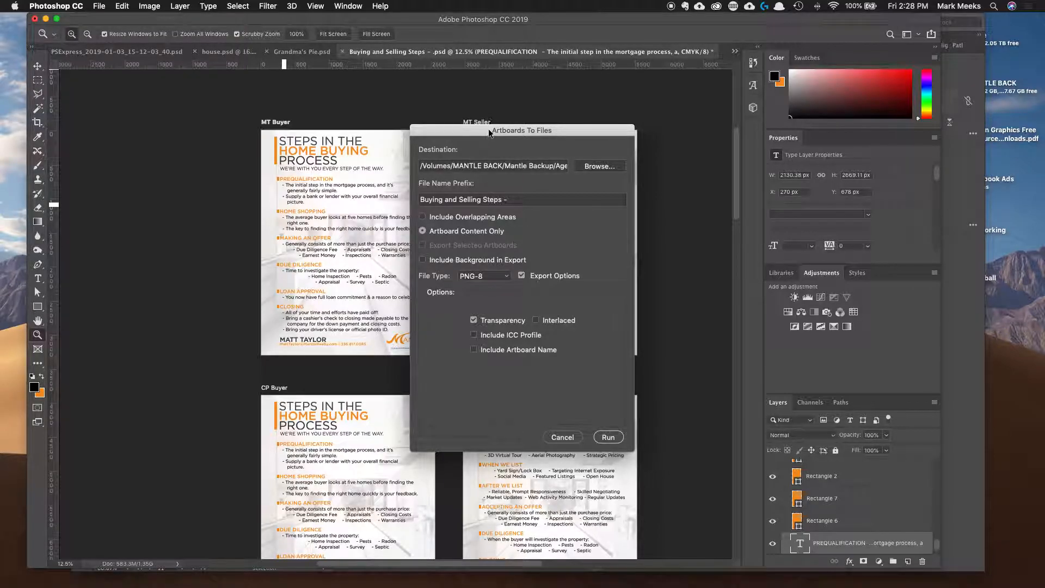
pyautogui.moveTo(490, 132); pyautogui.dragTo(273, 134)
pyautogui.click(371, 170)
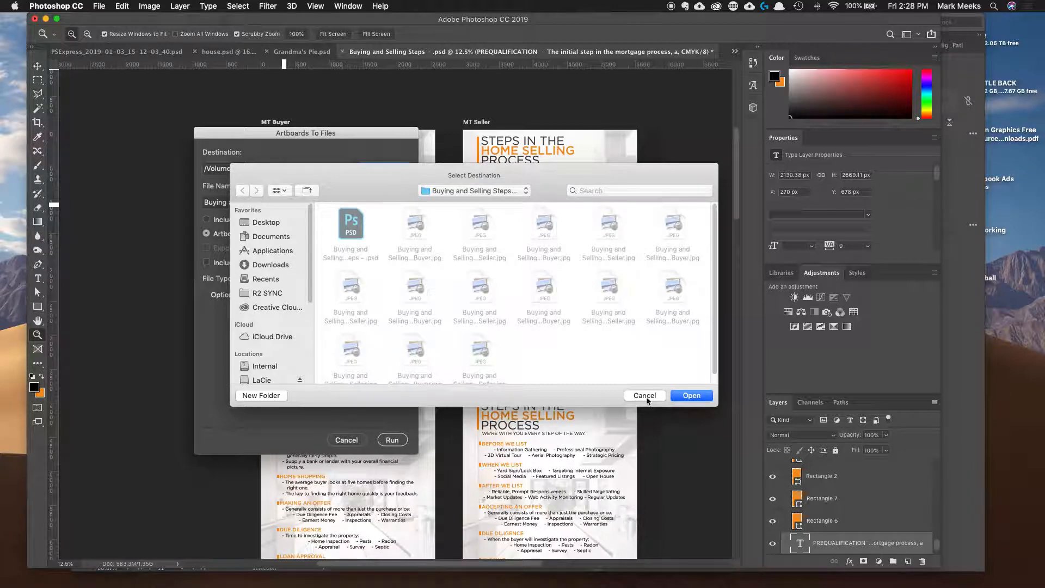
pyautogui.click(645, 396)
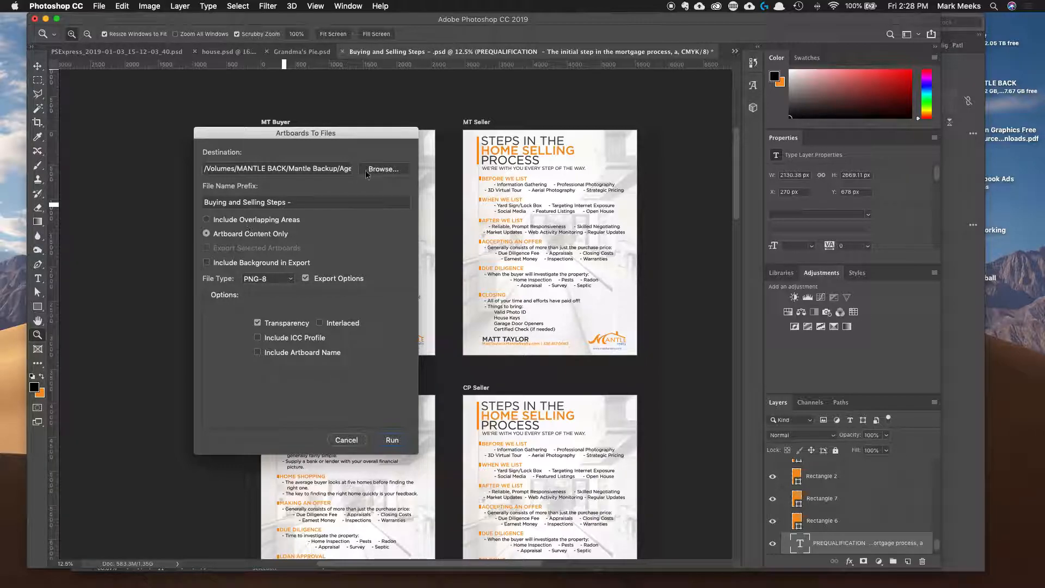
pyautogui.click(392, 440)
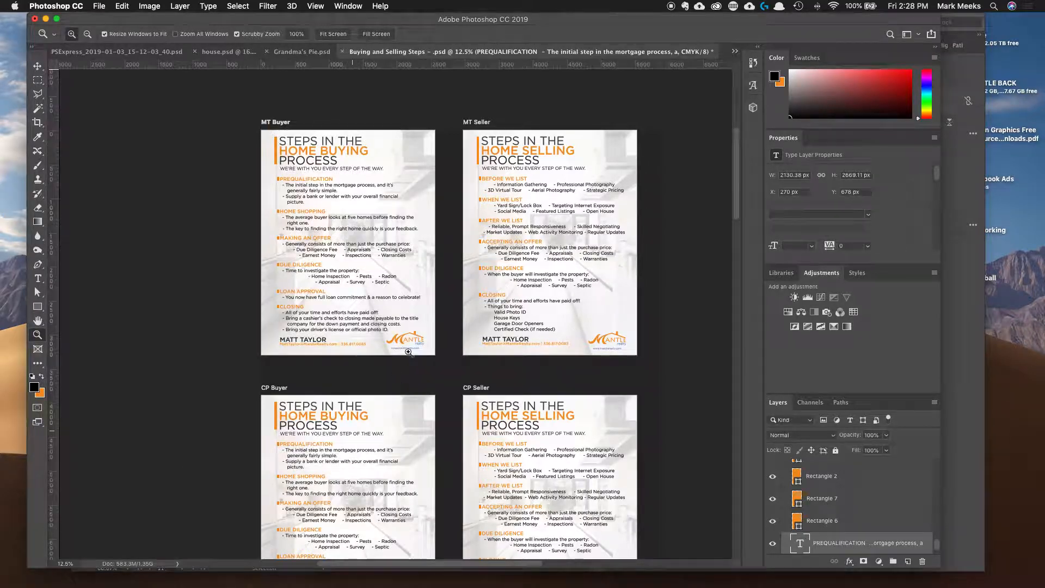
# Select the MT Seller artboard, review the Export Selected Artboards option in Artboards to Files, and cancel the export
pyautogui.click(37, 67)
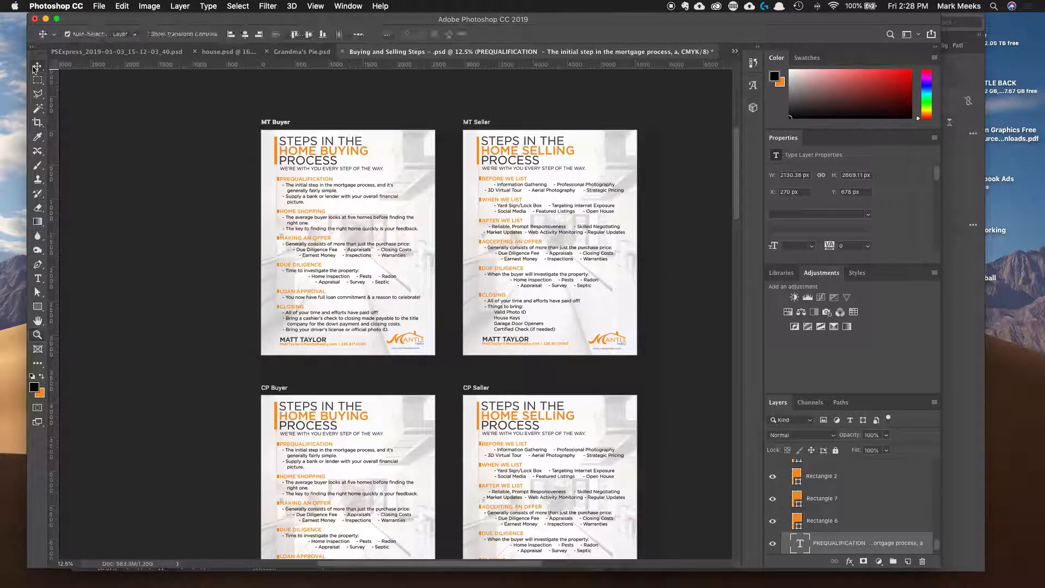
pyautogui.click(475, 123)
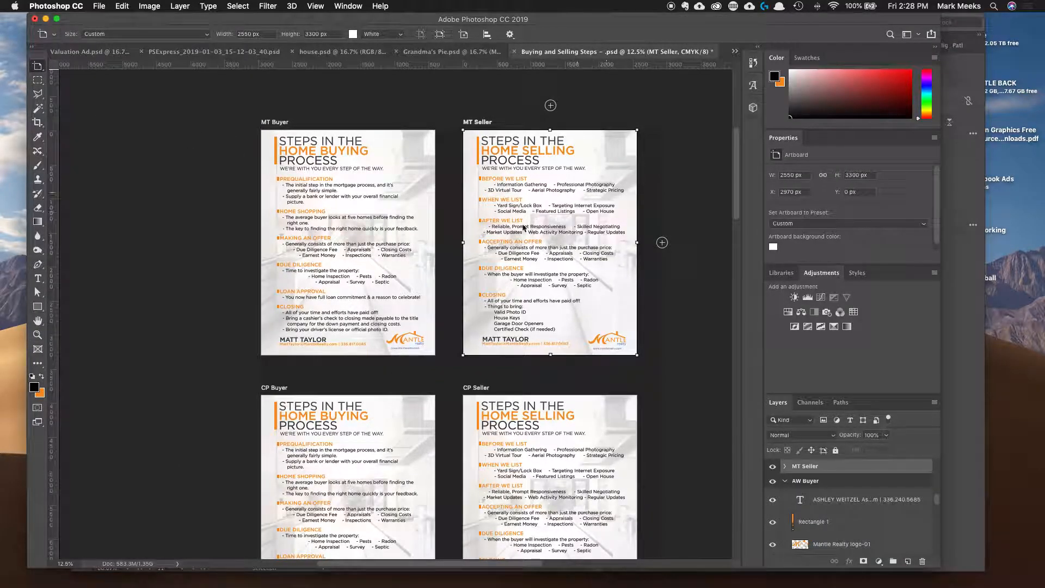
pyautogui.click(99, 6)
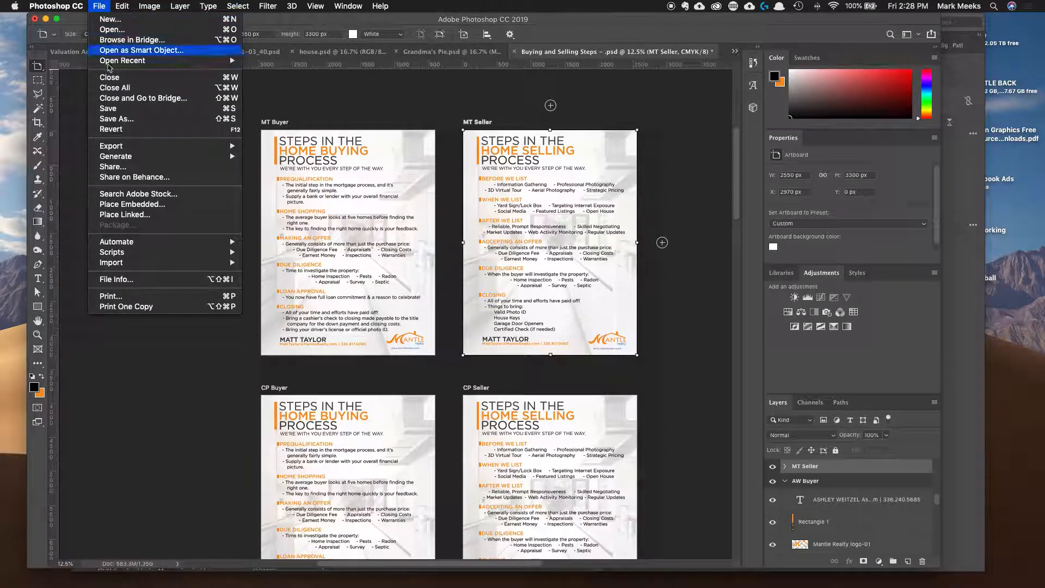
pyautogui.moveTo(139, 149)
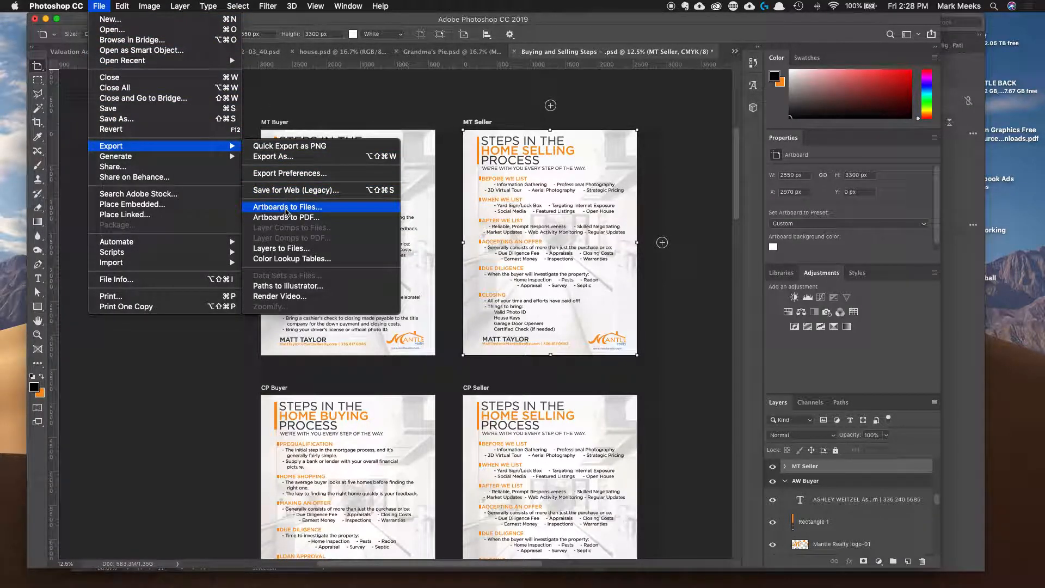
pyautogui.click(287, 209)
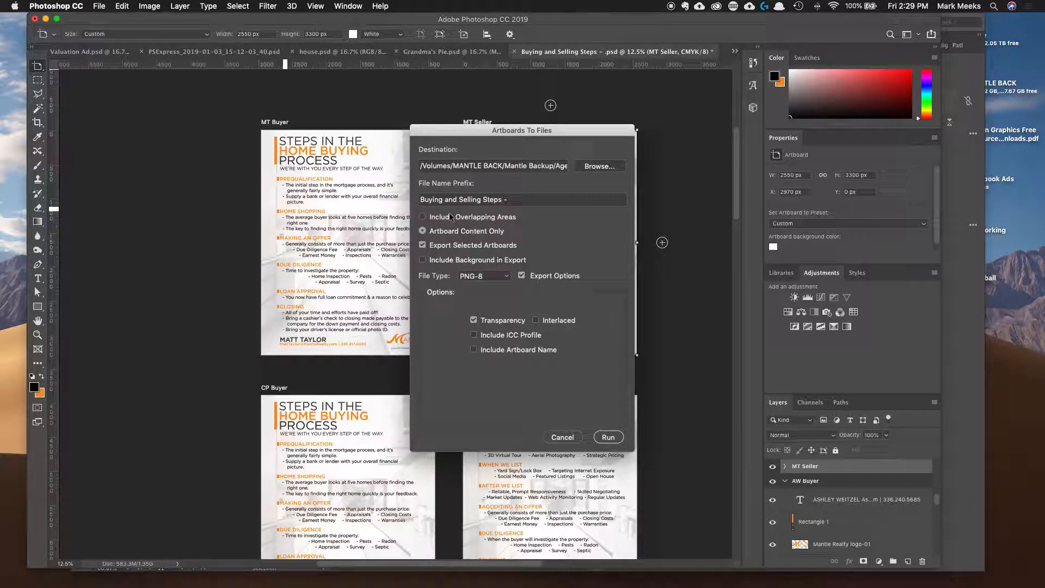
pyautogui.moveTo(442, 127); pyautogui.dragTo(179, 126)
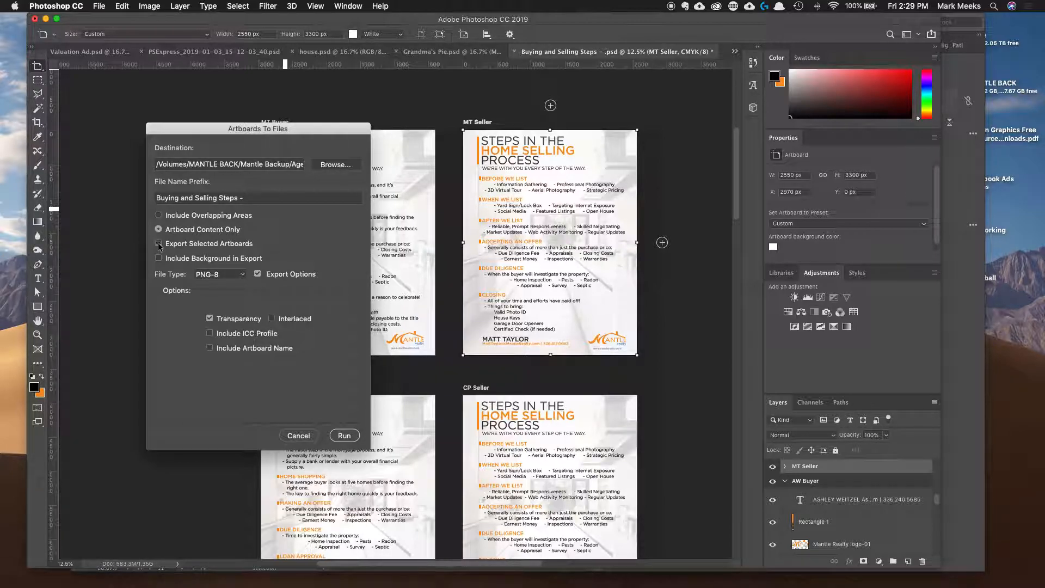
pyautogui.click(297, 436)
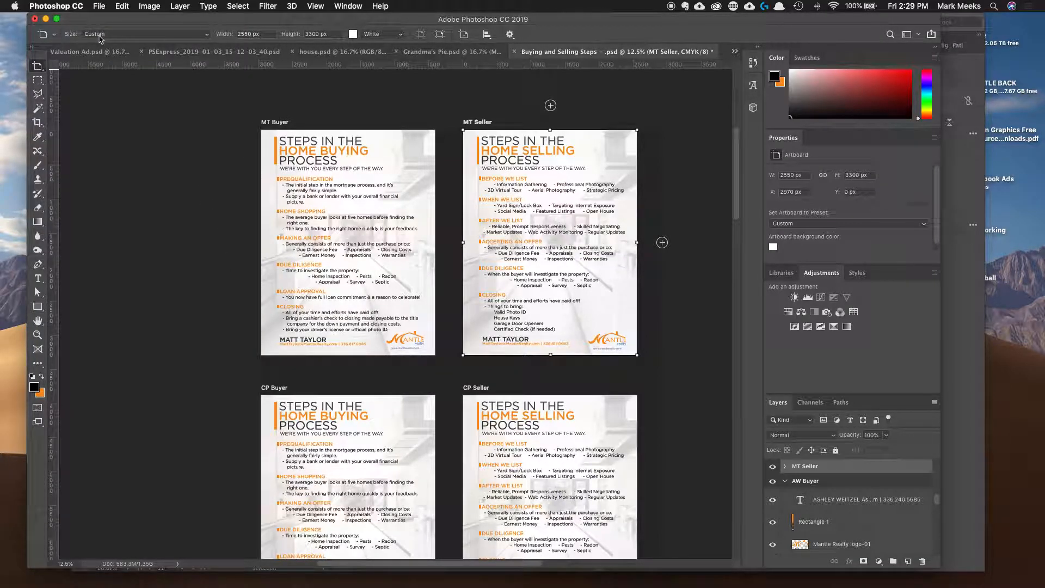
# Switch to Illustrator and open the Export As settings for the mantle business cards document
pyautogui.click(46, 19)
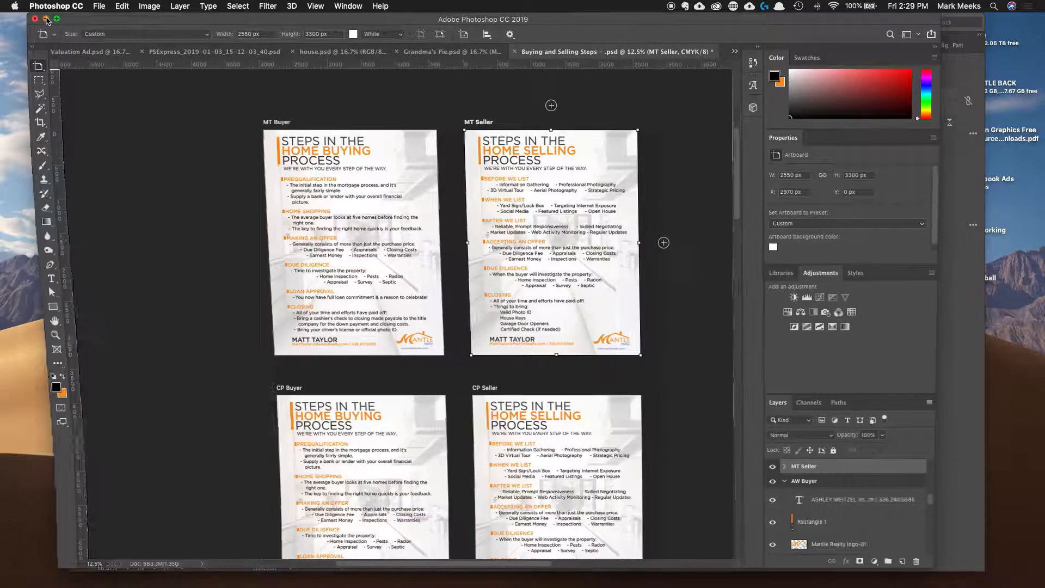
pyautogui.moveTo(195, 23); pyautogui.dragTo(161, 22)
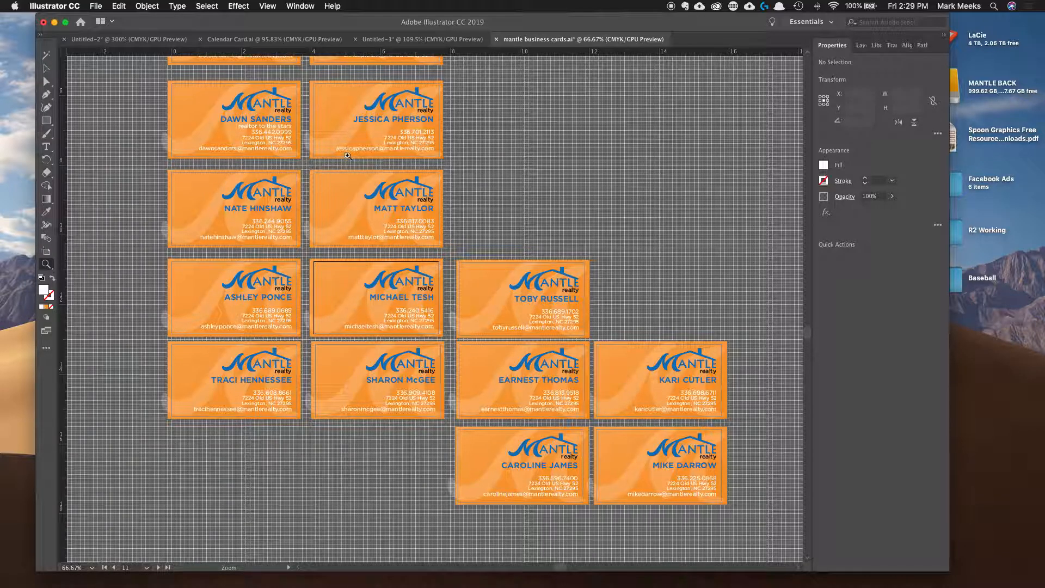
pyautogui.click(96, 6)
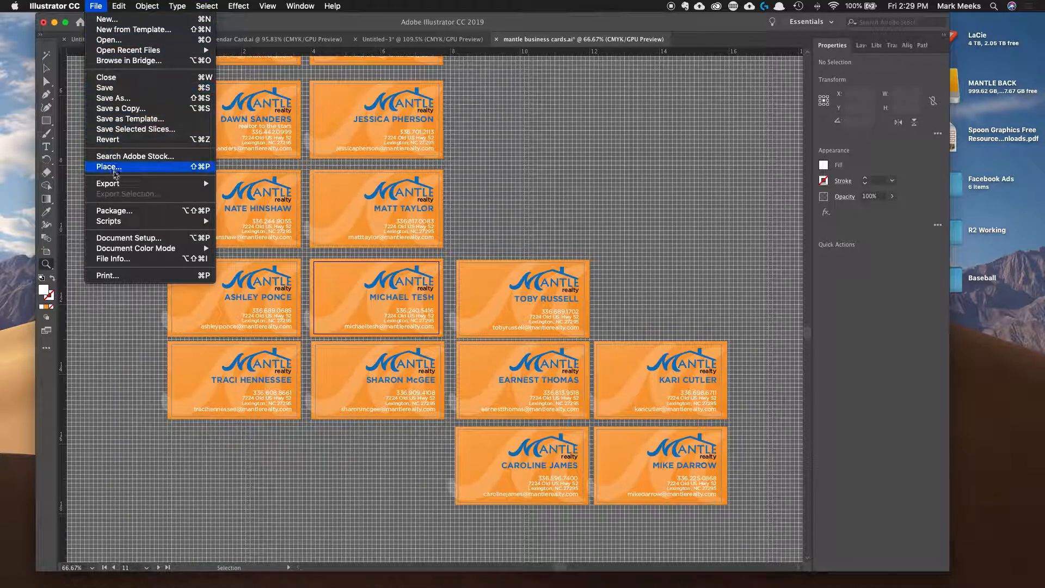
pyautogui.moveTo(116, 185)
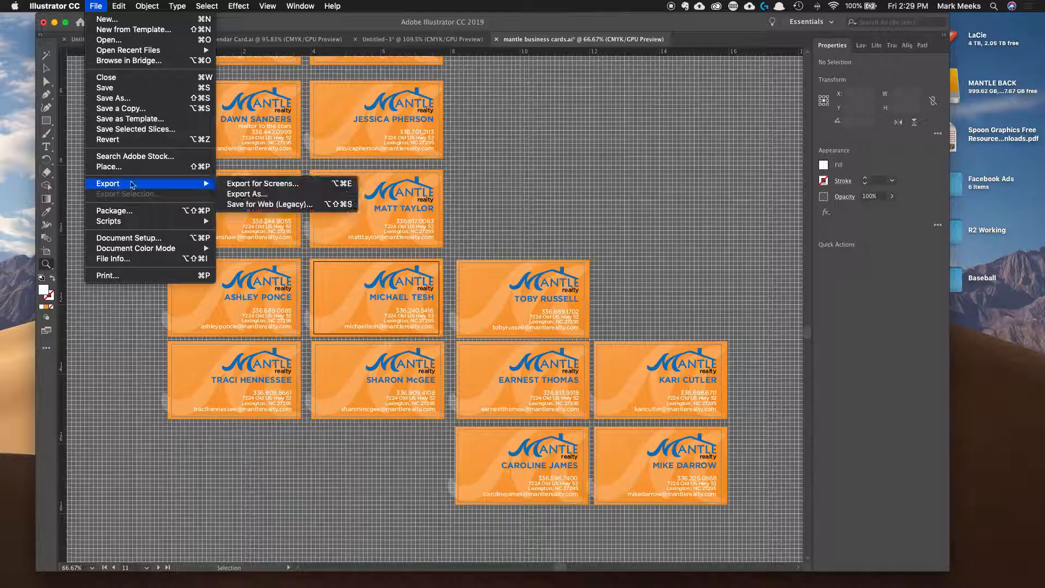
pyautogui.click(247, 195)
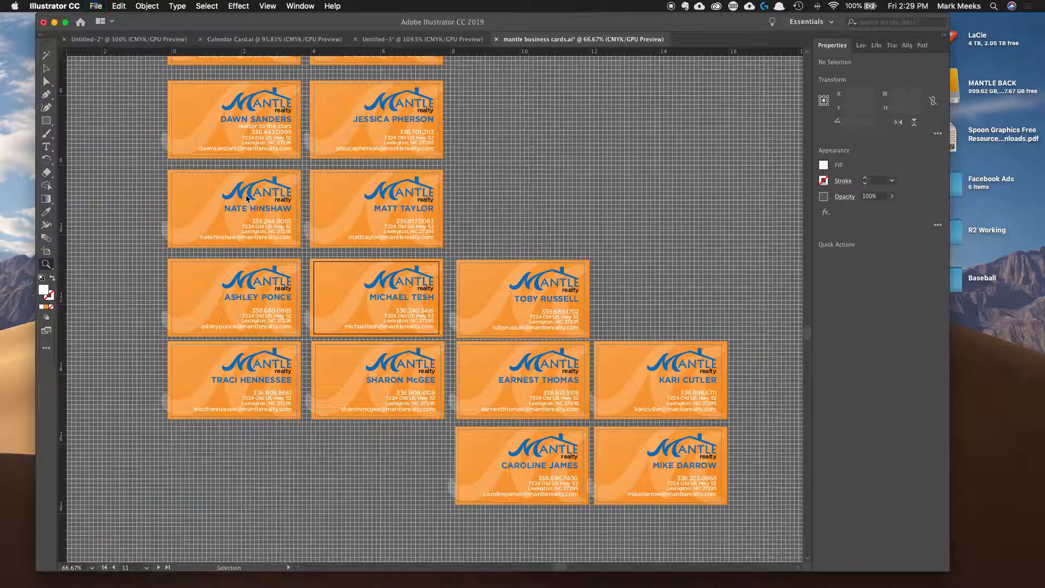
pyautogui.moveTo(491, 124); pyautogui.dragTo(340, 129)
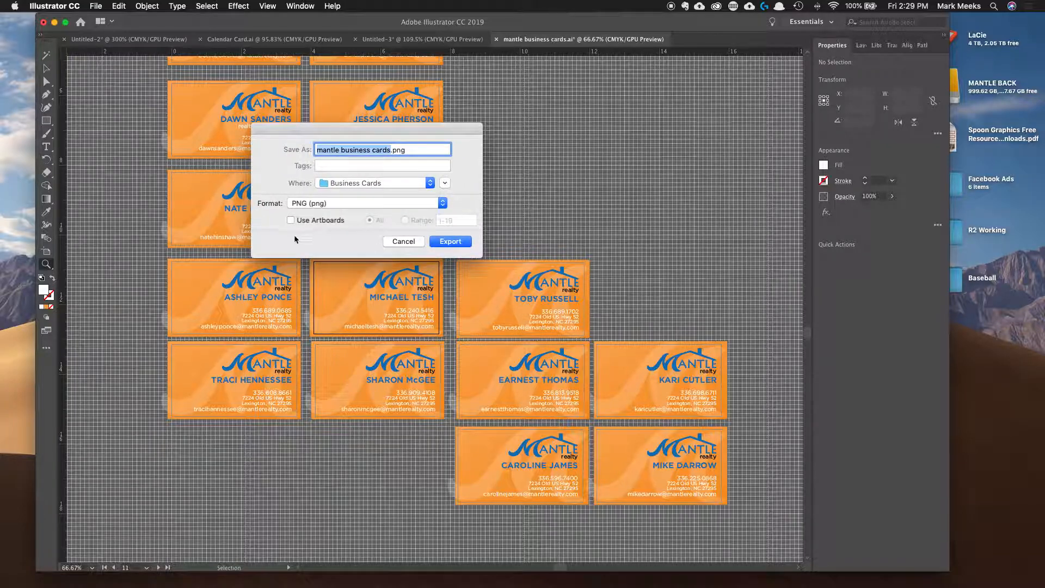
# Enable Use Artboards for the PNG export, try entering a custom artboard range, and switch back to All
pyautogui.click(290, 220)
pyautogui.click(406, 220)
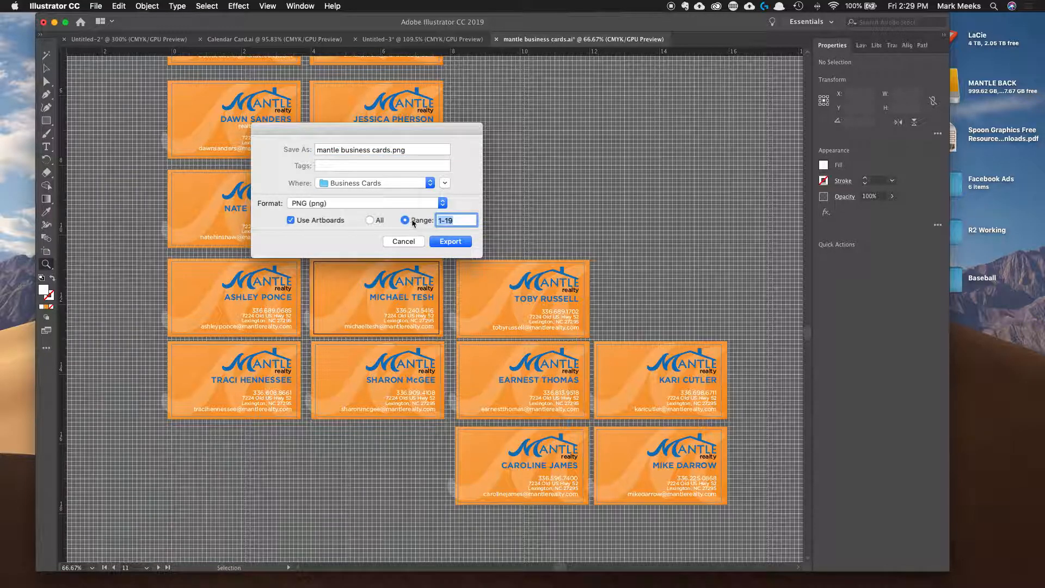
pyautogui.write('7')
pyautogui.write('3')
pyautogui.write('-')
pyautogui.click(370, 220)
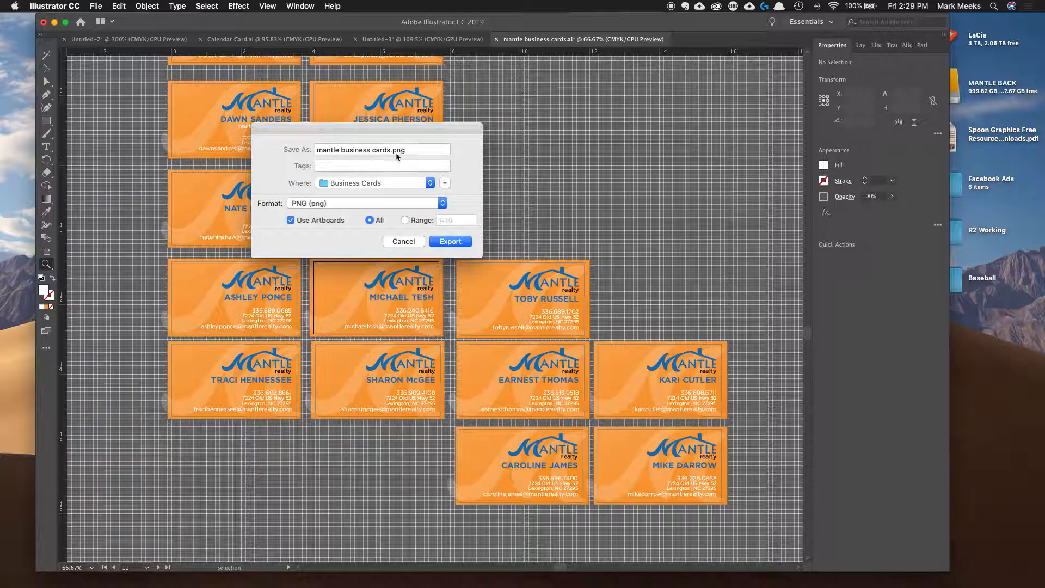
# Proceed to the PNG options for the business card export, review them, and cancel the export
pyautogui.click(435, 243)
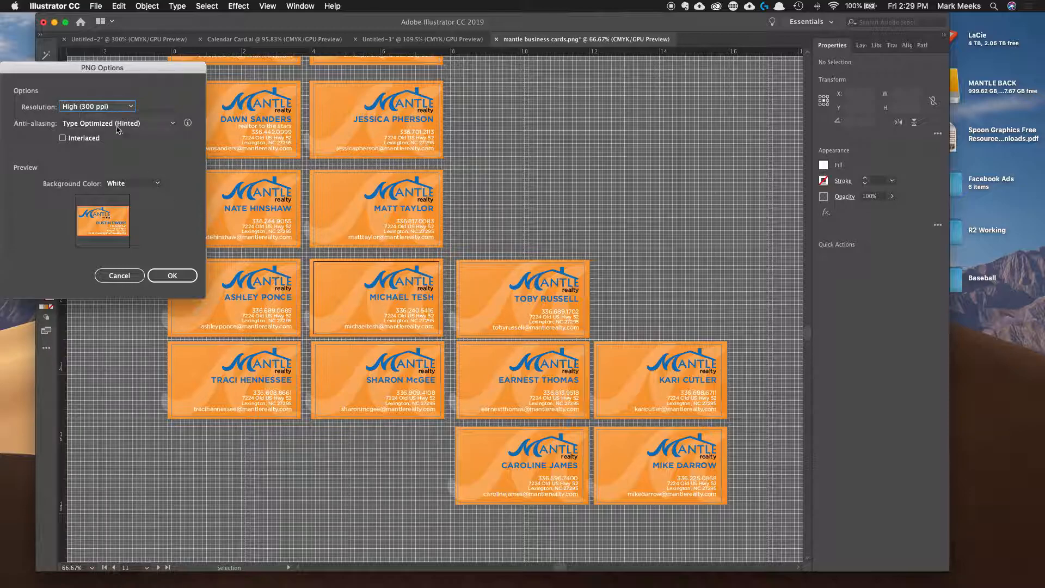
pyautogui.moveTo(119, 67); pyautogui.dragTo(233, 80)
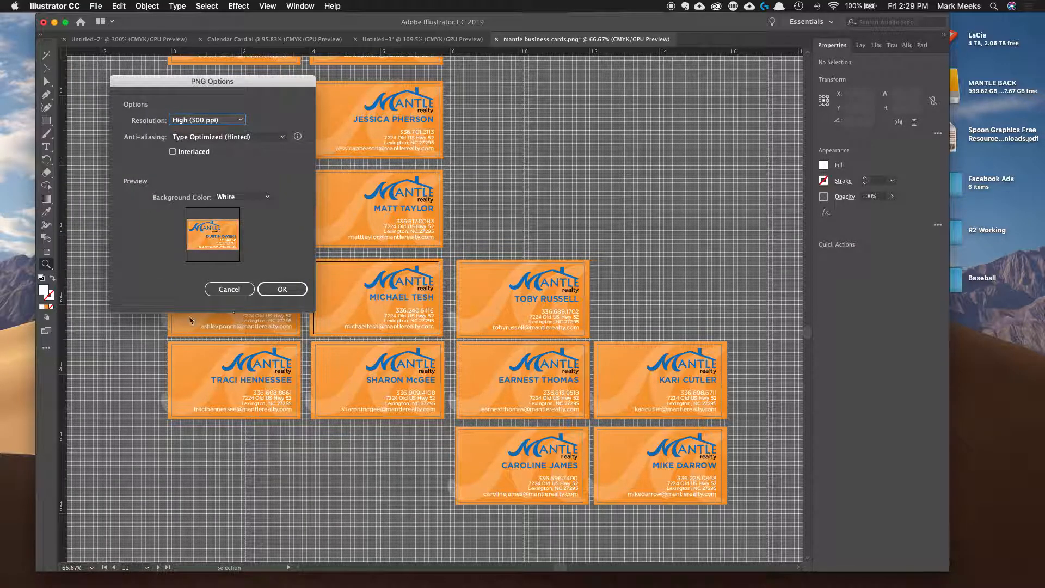
pyautogui.click(229, 289)
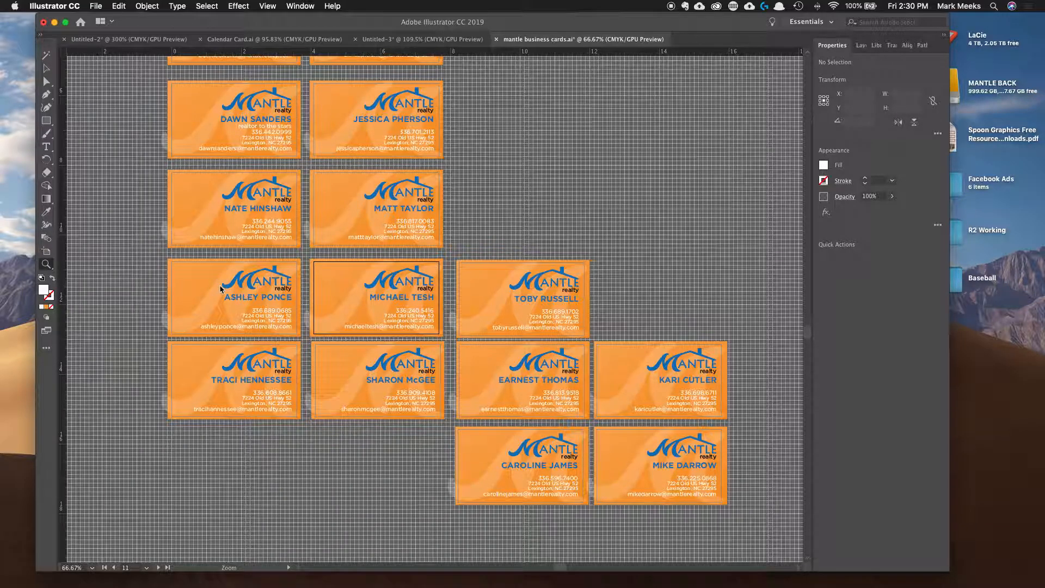